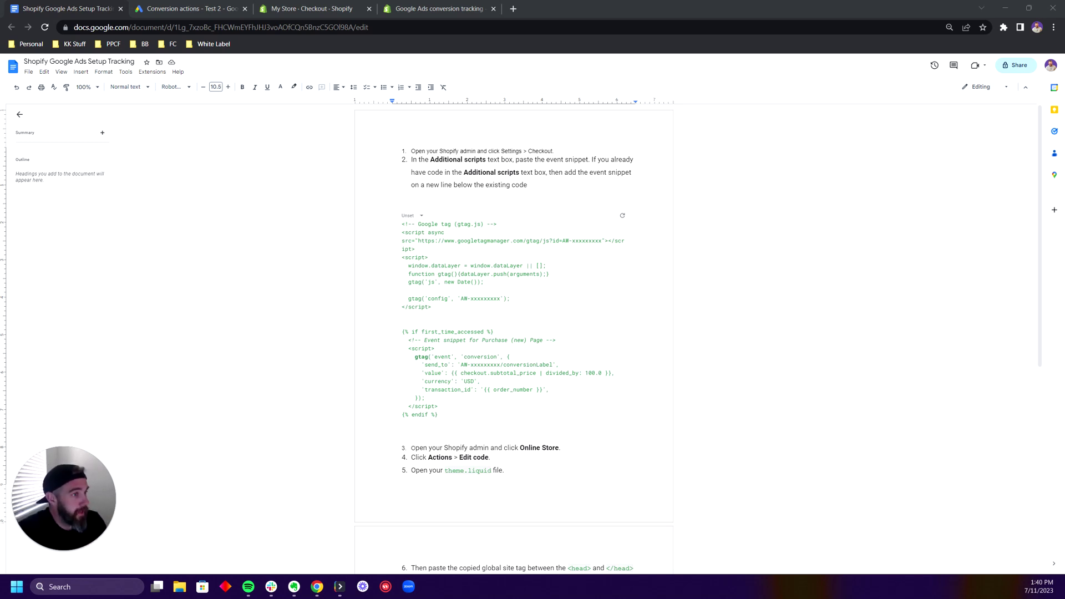
pyautogui.scroll(-2, 514, 332)
pyautogui.scroll(2, 513, 333)
pyautogui.scroll(-2, 513, 333)
pyautogui.scroll(2, 514, 333)
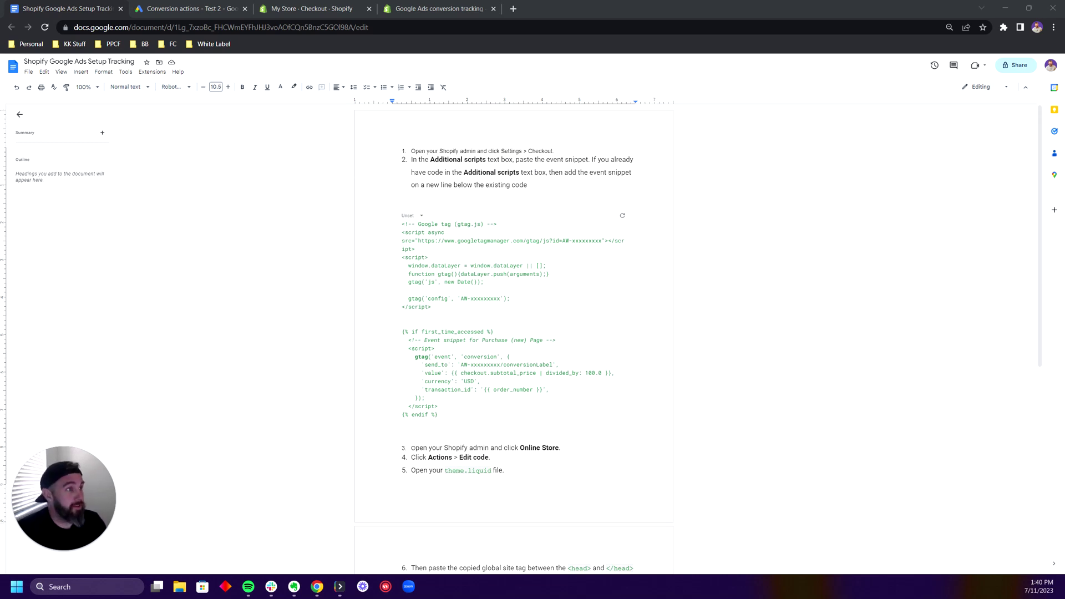
# Switch to Google Ads and start a new website conversion action from the Conversions summary
pyautogui.click(209, 11)
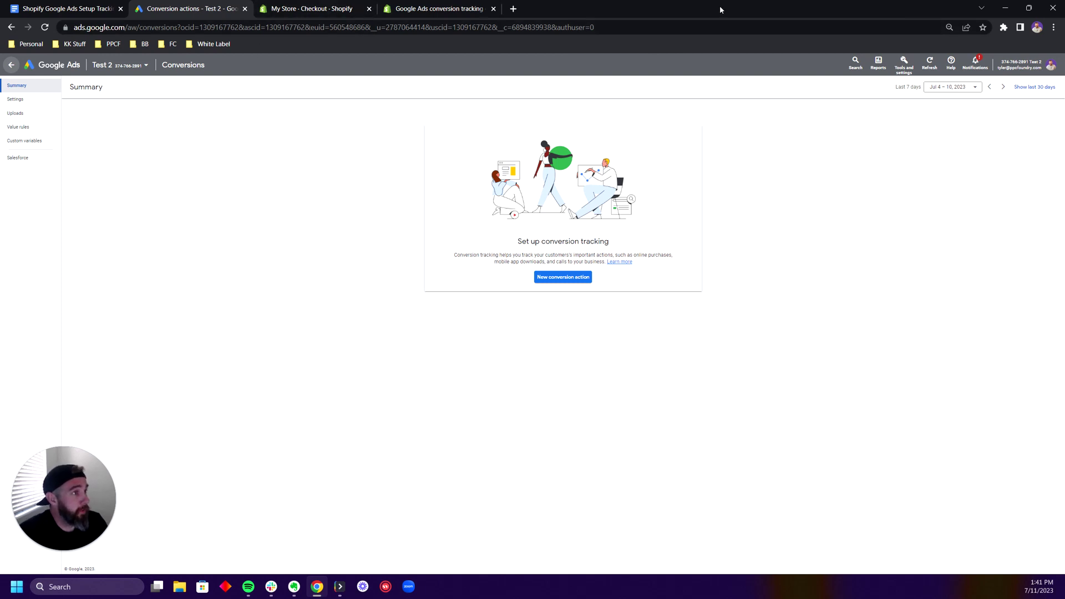
pyautogui.click(904, 63)
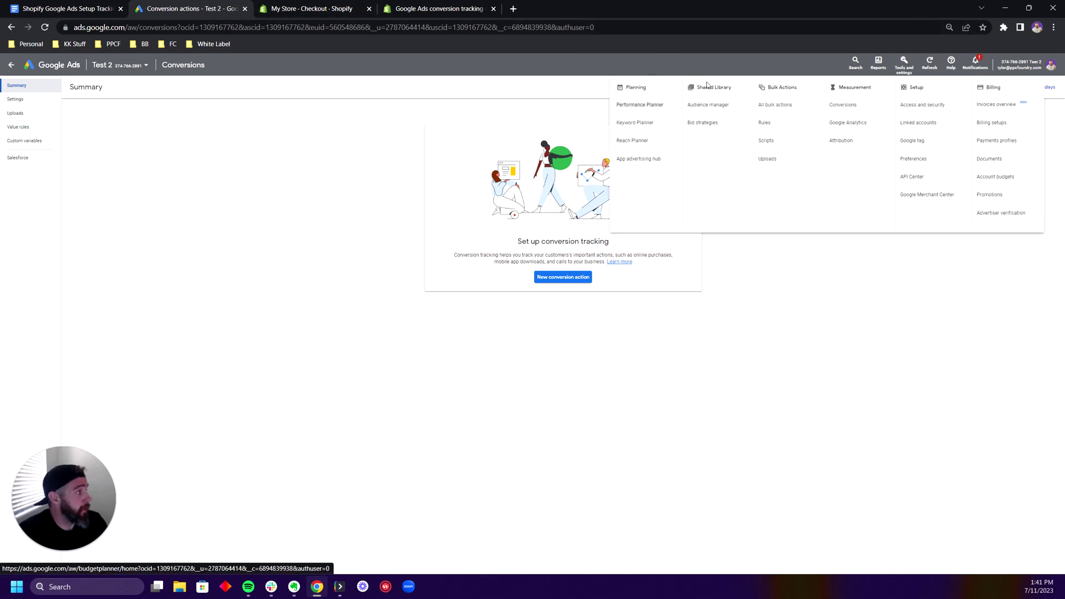
pyautogui.click(846, 105)
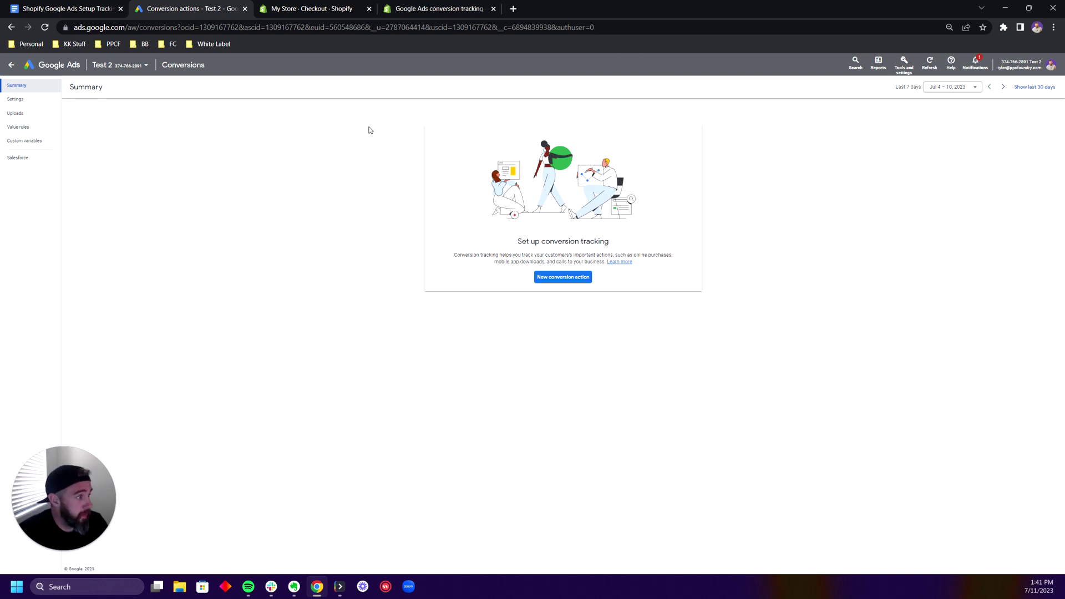
pyautogui.click(557, 278)
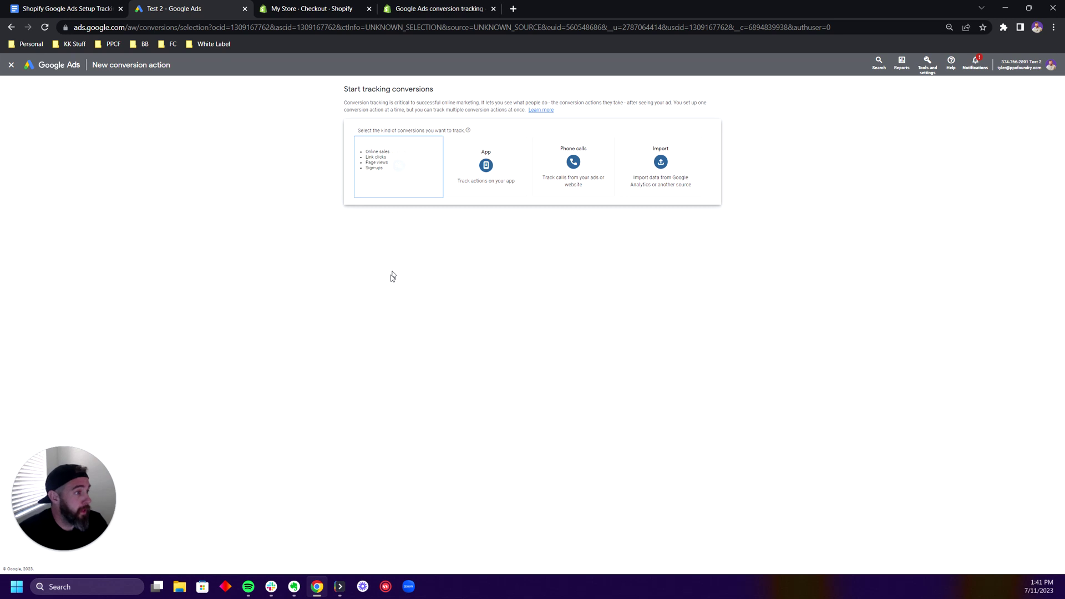
pyautogui.click(390, 171)
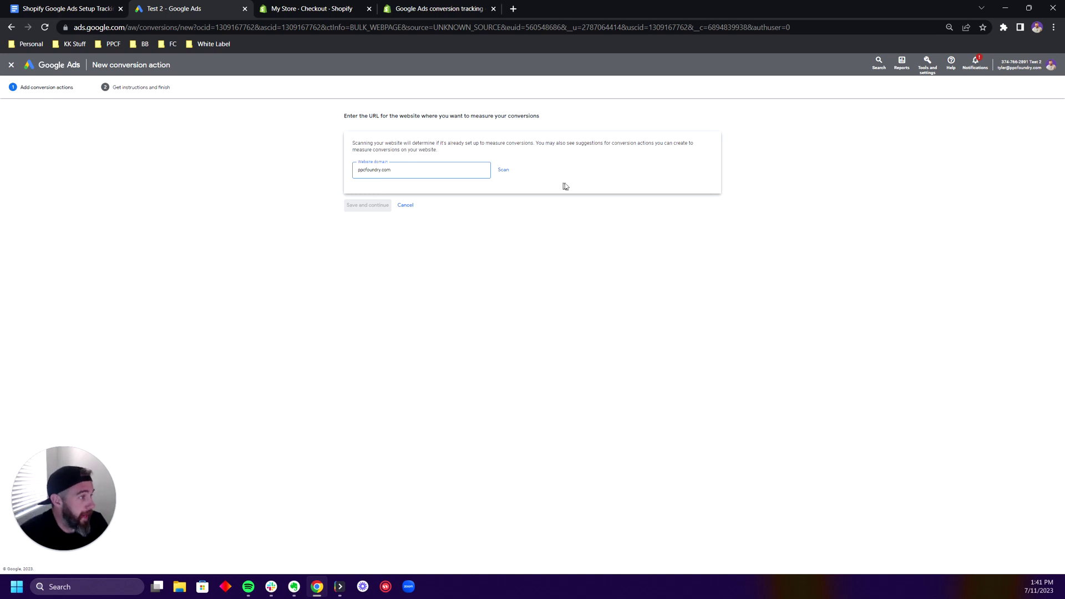
# Scan the ppcfoundry.com domain and add a manual conversion action with the goal category Purchase
pyautogui.click(503, 171)
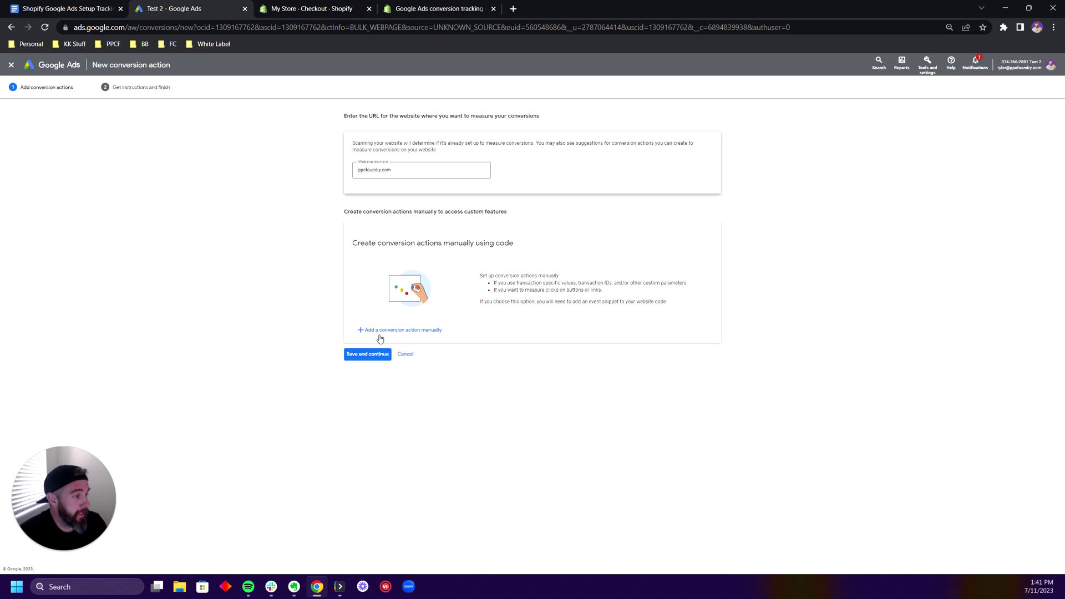
pyautogui.click(414, 331)
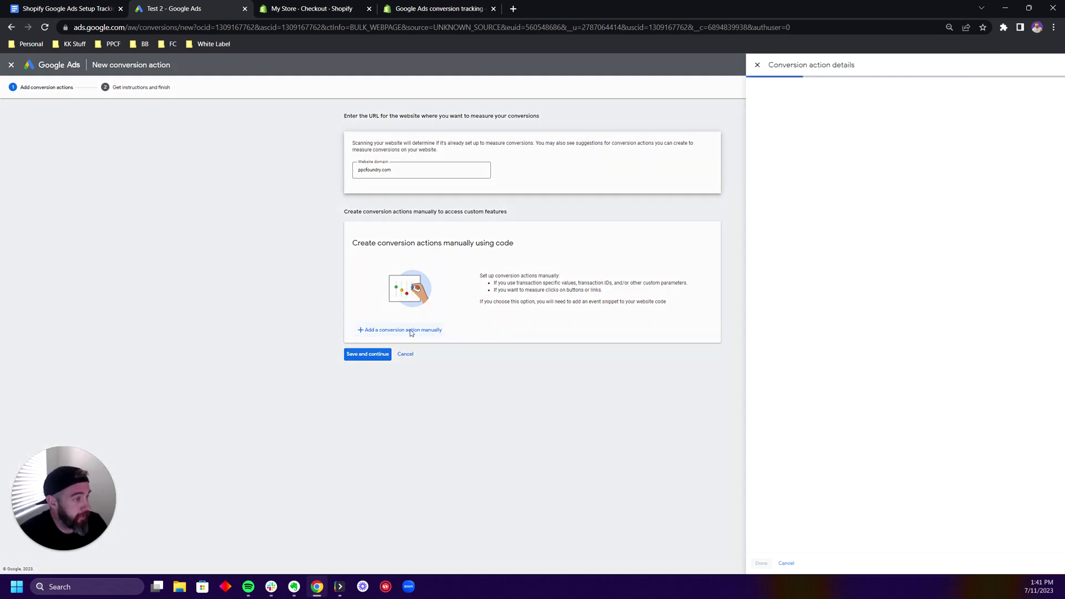
pyautogui.click(570, 153)
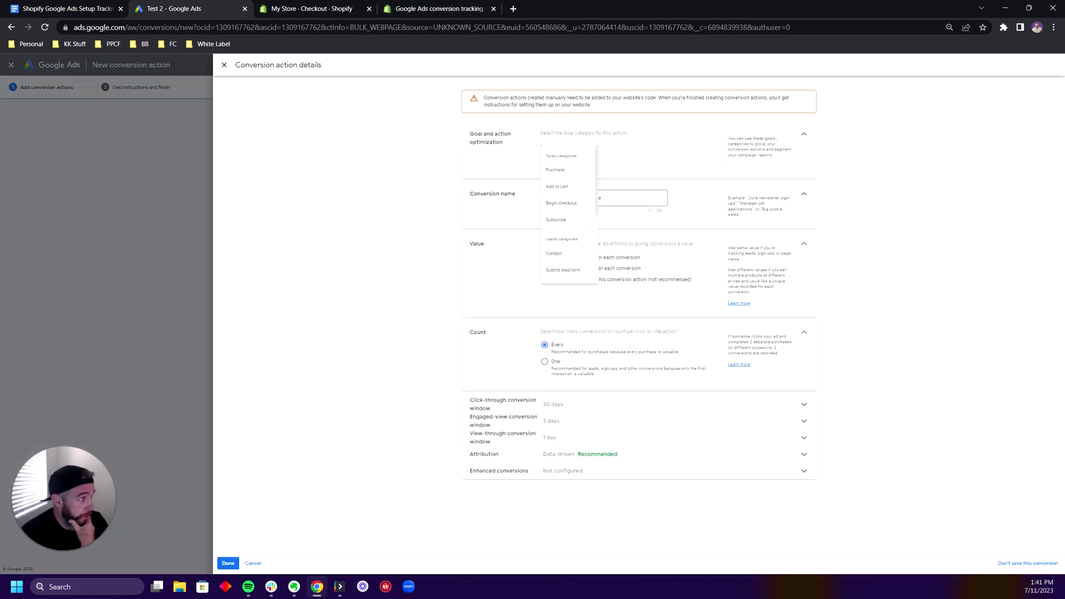
pyautogui.click(557, 171)
# Name the conversion "Shopify Purchase", use different values for each conversion, and accept the conversion details
pyautogui.click(580, 230)
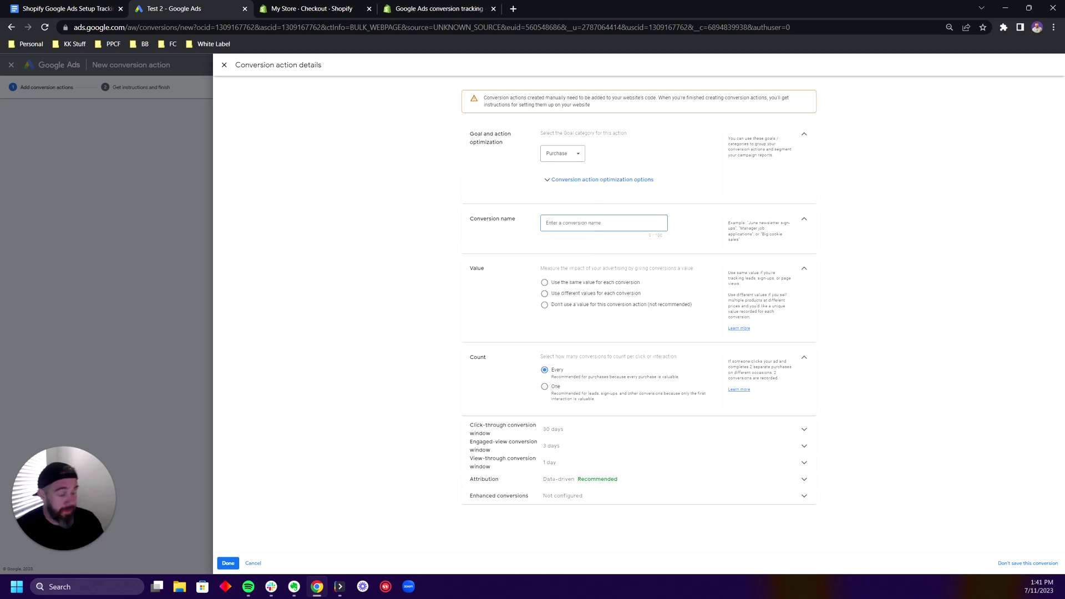
pyautogui.write('Shopify Purchase')
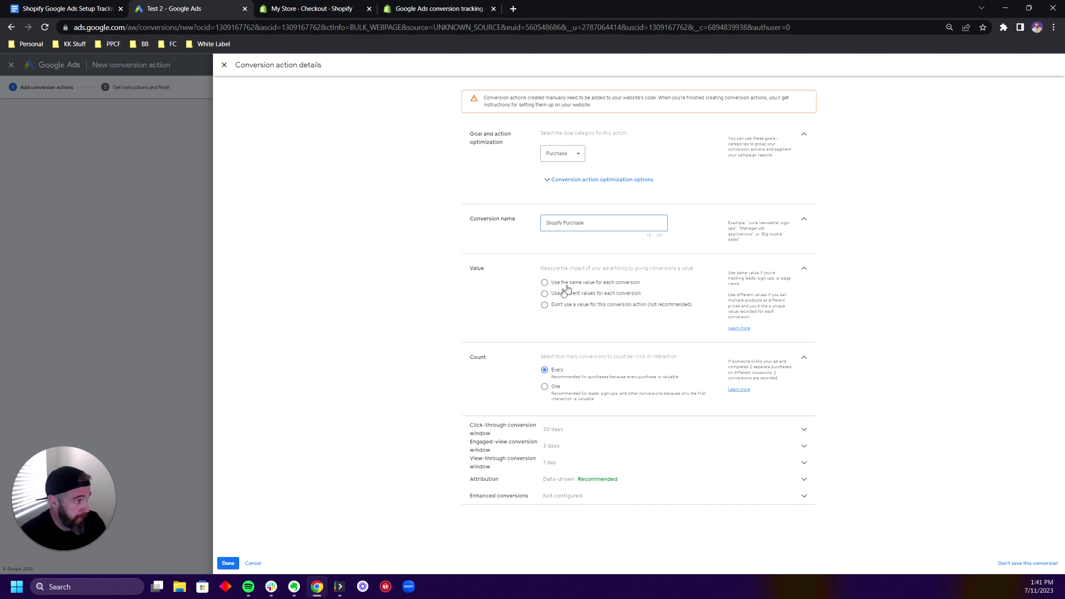
pyautogui.click(545, 294)
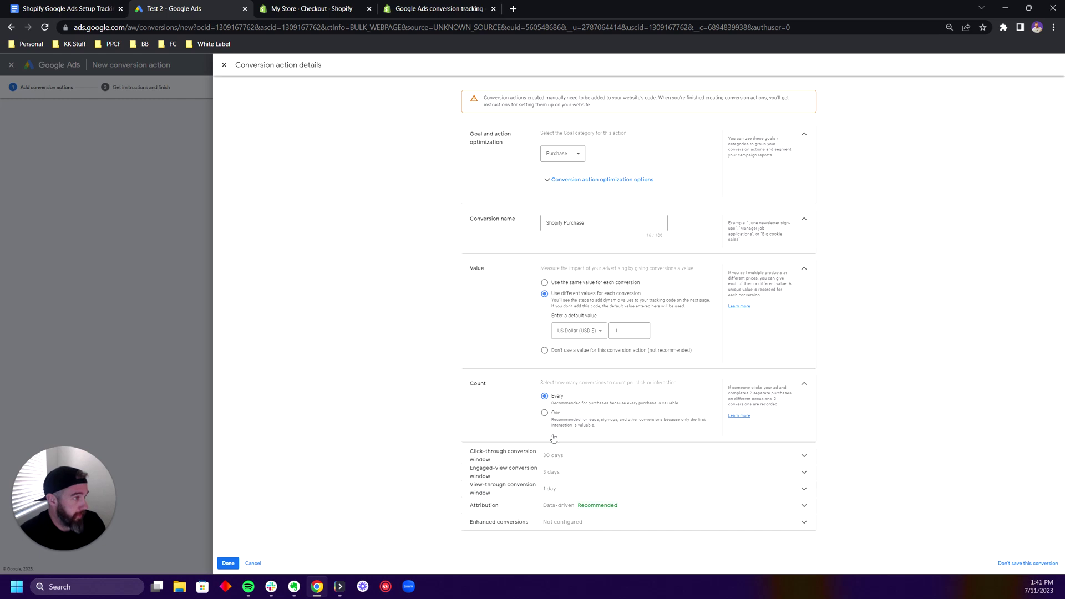
pyautogui.click(228, 563)
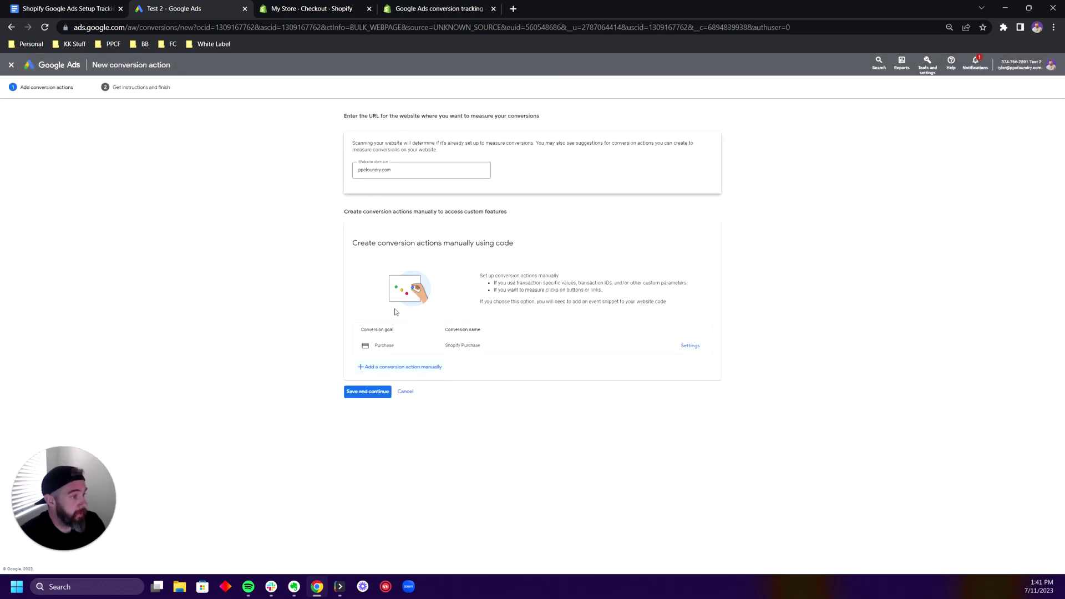
# Save the new conversion action and open the event snippet for Shopify Purchase
pyautogui.moveTo(374, 346); pyautogui.dragTo(483, 348)
pyautogui.click(355, 394)
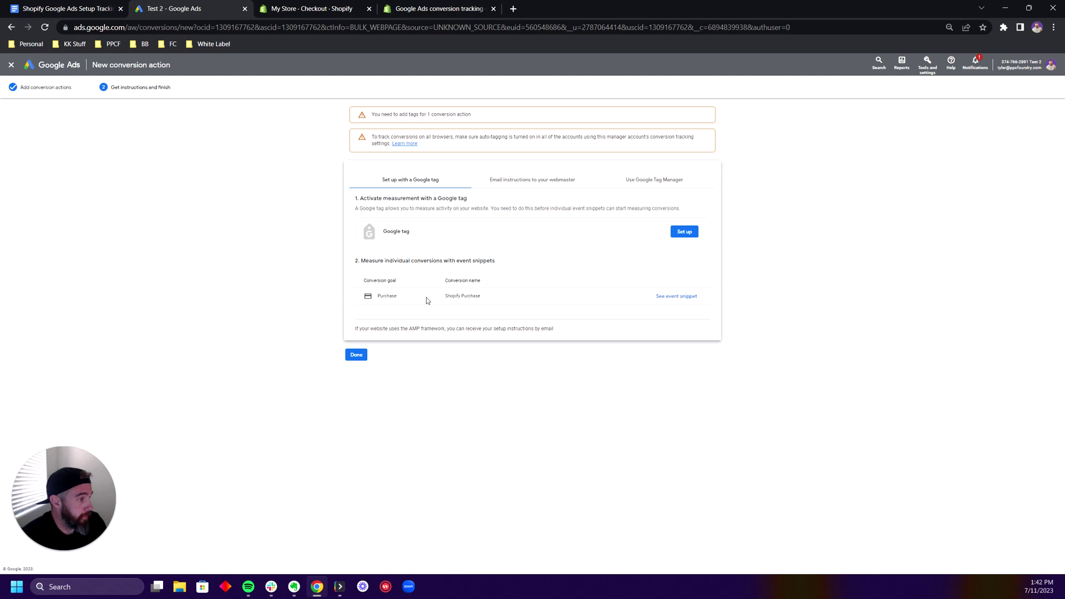
pyautogui.click(687, 300)
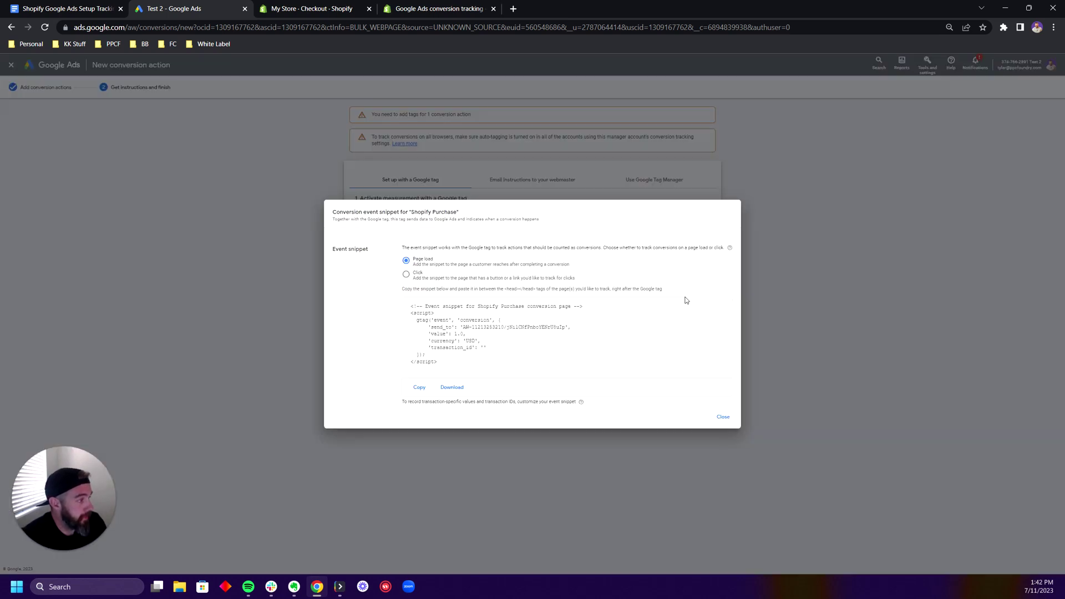
# Copy the send_to conversion ID and label from the Shopify Purchase event snippet
pyautogui.click(436, 363)
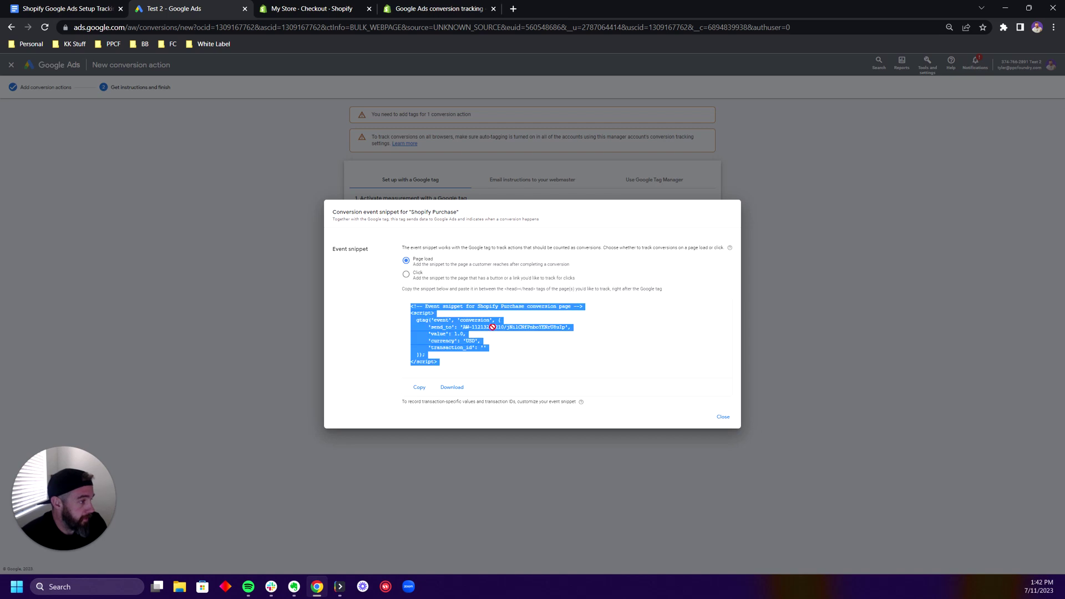
pyautogui.click(490, 343)
pyautogui.moveTo(565, 326); pyautogui.dragTo(460, 330)
pyautogui.hotkey('ctrl', 'c')
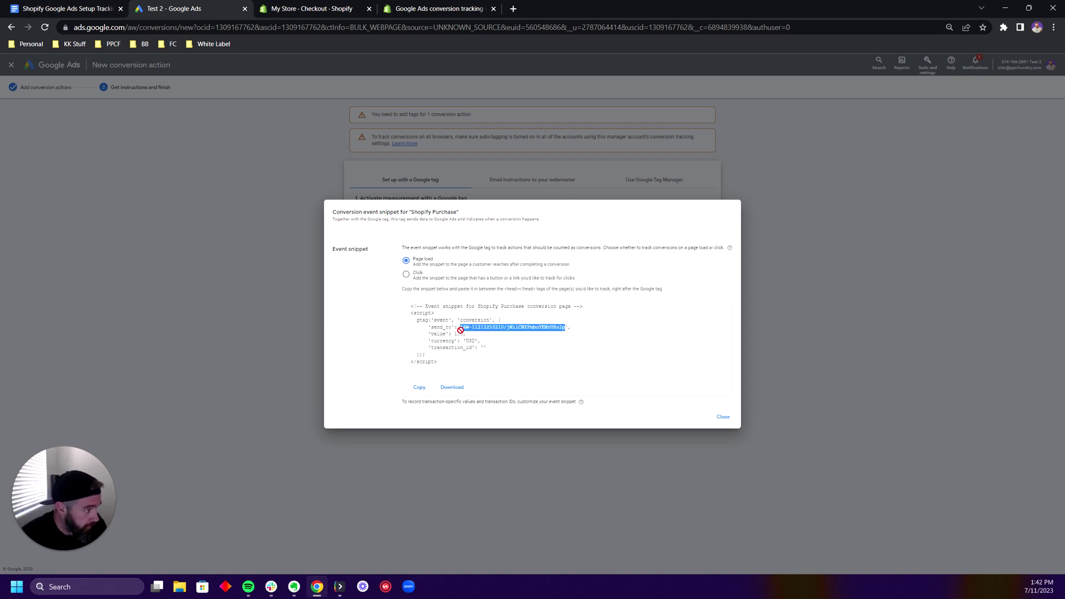
pyautogui.hotkey('ctrl', 'a')
pyautogui.click(67, 8)
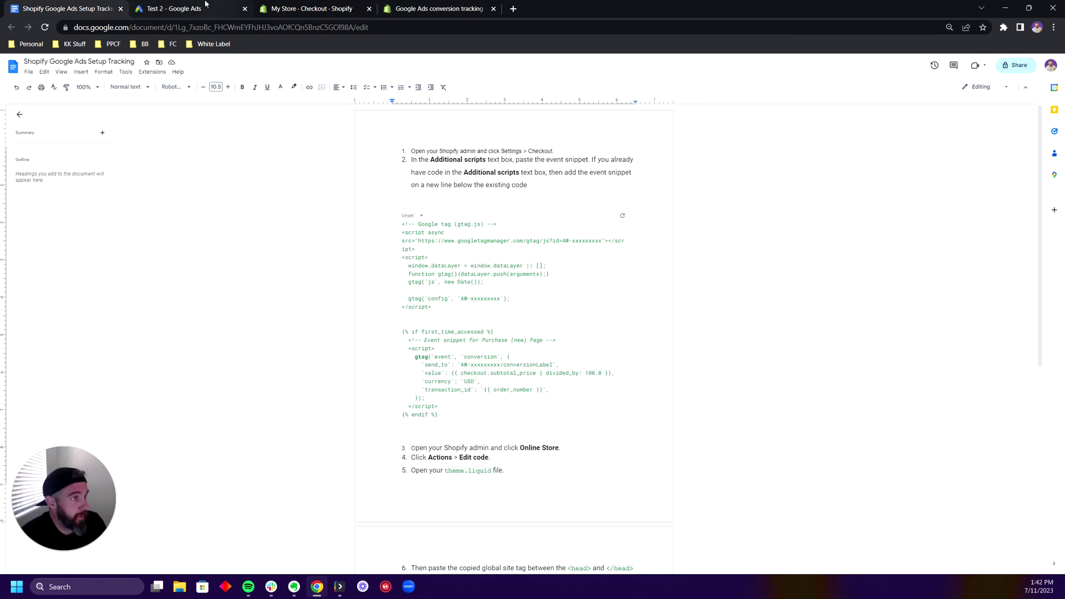
pyautogui.click(188, 9)
pyautogui.click(580, 330)
pyautogui.moveTo(566, 327); pyautogui.dragTo(465, 327)
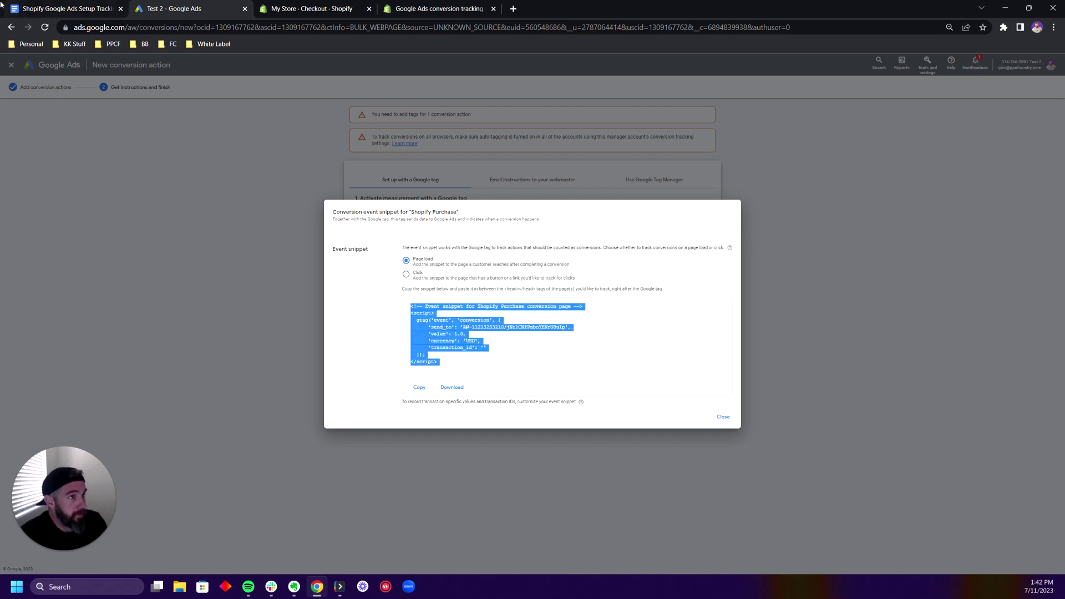
# Switch to the Google Docs setup document and replace the AW-xxxxxxxxx placeholder in the first code block's gtag config line with the copied ID
pyautogui.click(65, 12)
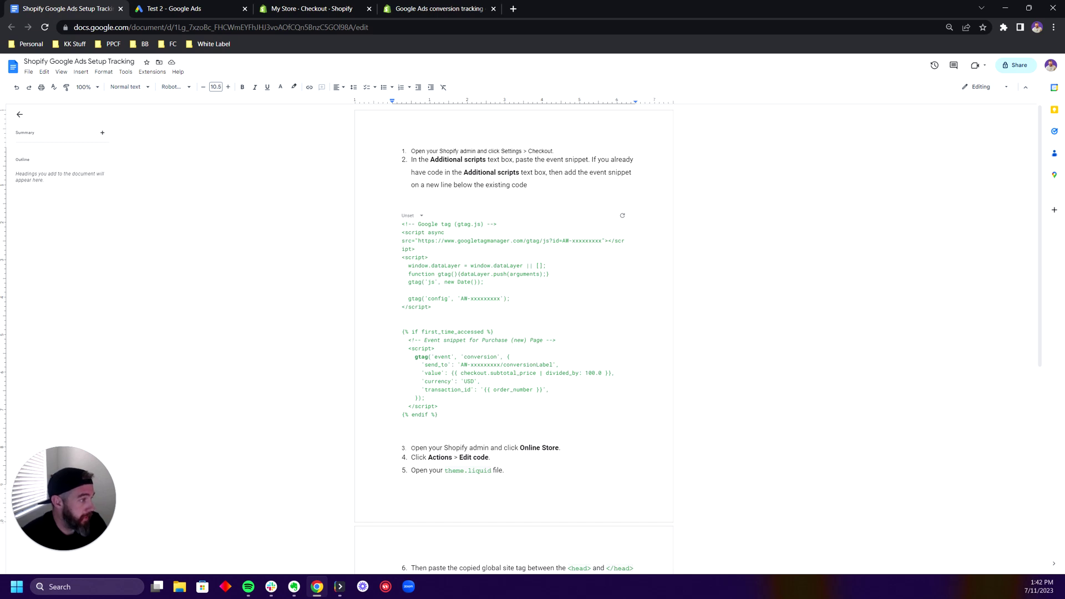
pyautogui.click(501, 299)
pyautogui.hotkey('ctrl', 'shift', 'Left')
pyautogui.hotkey('ctrl', 'shift', 'Left')
pyautogui.hotkey('ctrl', 'shift', 'Left')
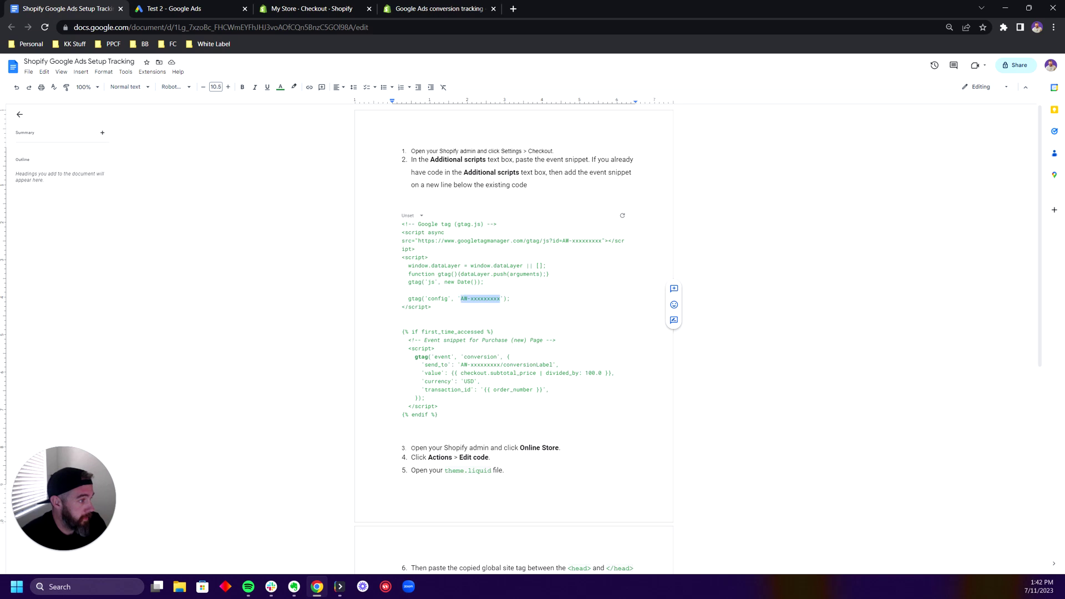
pyautogui.hotkey('ctrl', 'v')
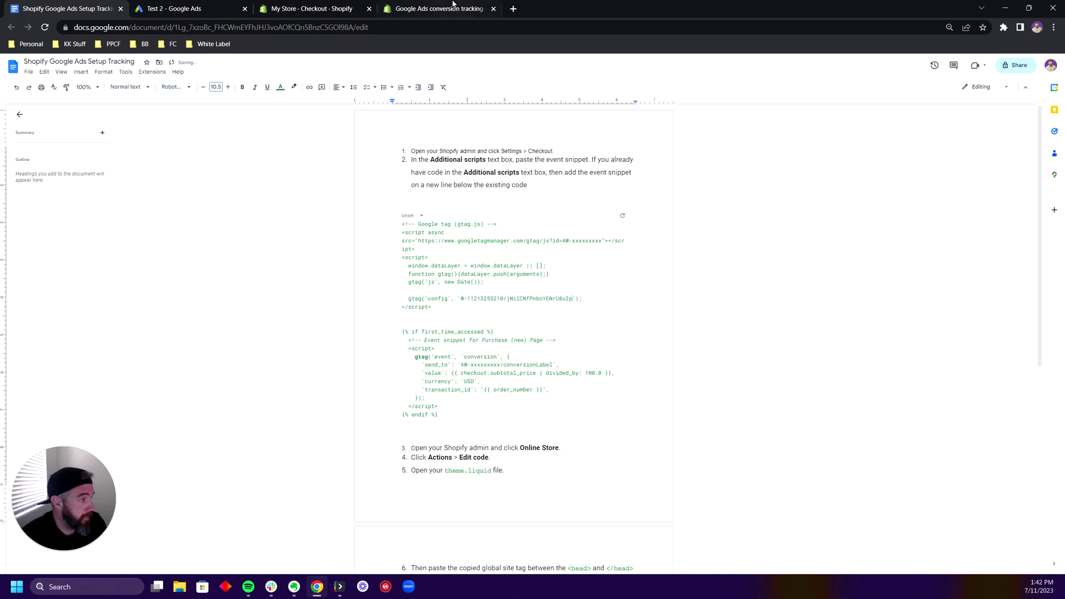
# Switch to Google Ads and copy the complete Shopify Purchase event snippet
pyautogui.click(200, 8)
pyautogui.click(546, 366)
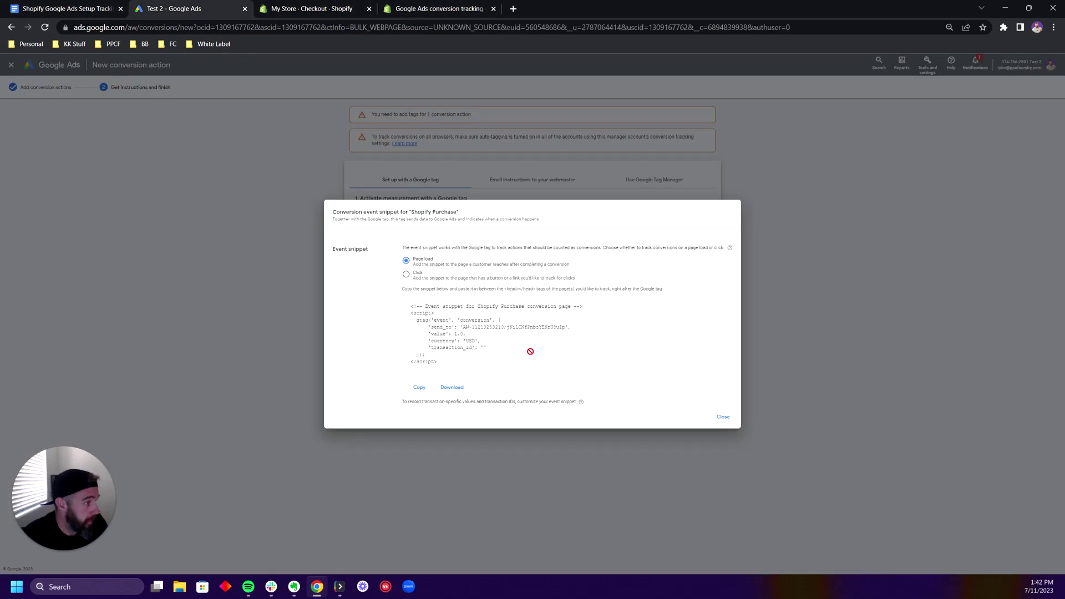
pyautogui.click(468, 353)
pyautogui.hotkey('ctrl', 'c')
pyautogui.click(420, 390)
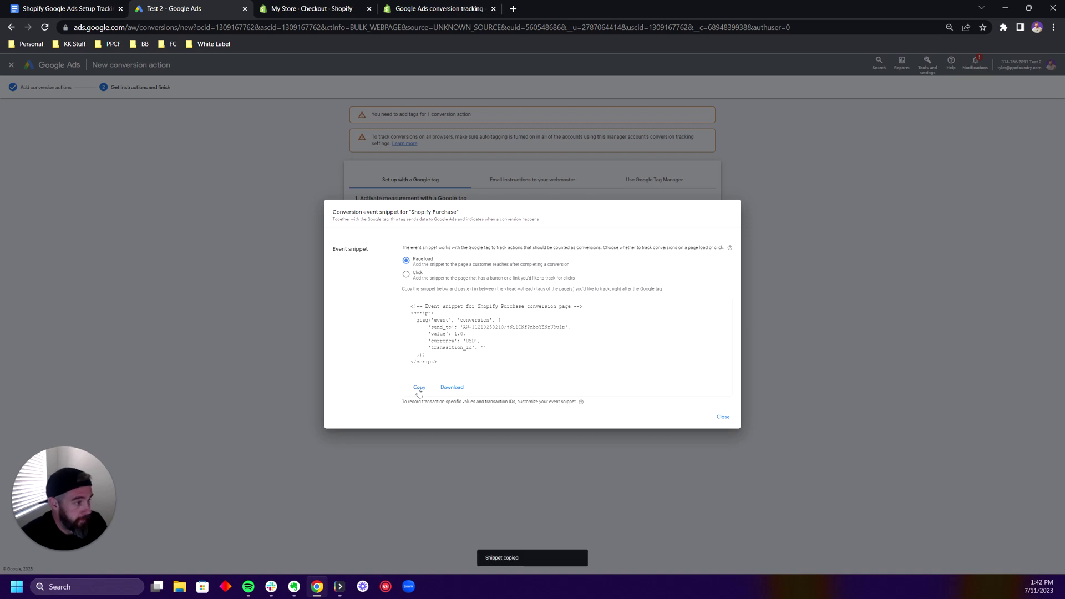
# Switch to the setup document, paste the event snippet below the second Google tag code, and select the pasted snippet
pyautogui.click(95, 5)
pyautogui.scroll(-6, 514, 333)
pyautogui.hotkey('ctrl', 'v')
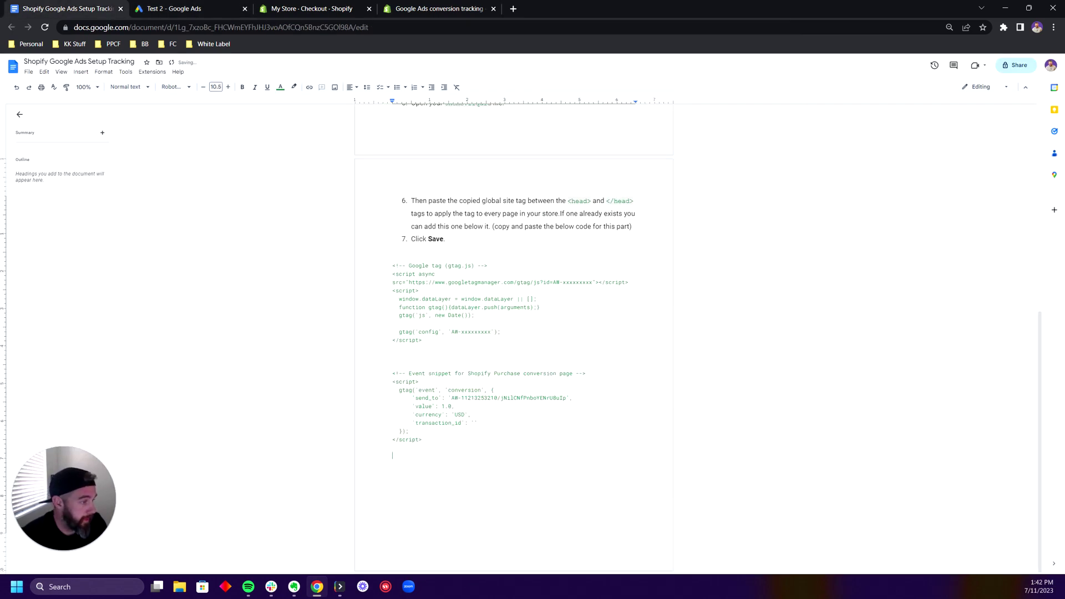
pyautogui.hotkey('shift', 'Up')
pyautogui.hotkey('shift', 'Up')
pyautogui.hotkey('shift', 'Up')
pyautogui.hotkey('shift', 'Up')
pyautogui.hotkey('shift', 'Up')
pyautogui.hotkey('shift', 'Up')
pyautogui.hotkey('shift', 'Up')
pyautogui.hotkey('shift', 'Up')
pyautogui.hotkey('shift', 'Up')
pyautogui.hotkey('shift', 'Up')
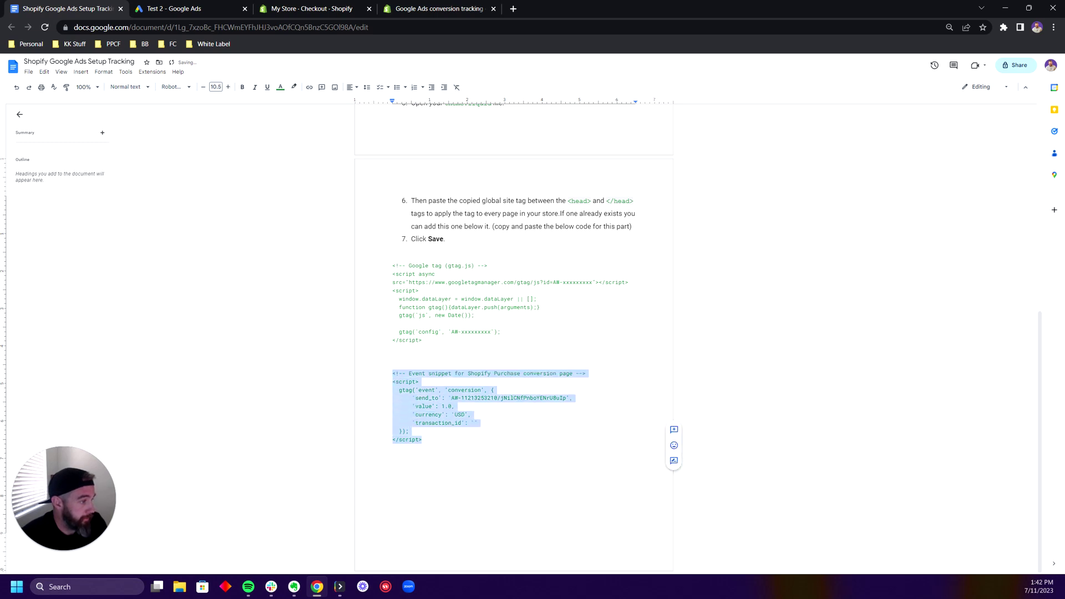
# Review the purchase event snippet in the document's first code block, highlighting its checkout.subtotal_price value expression
pyautogui.scroll(7, 513, 333)
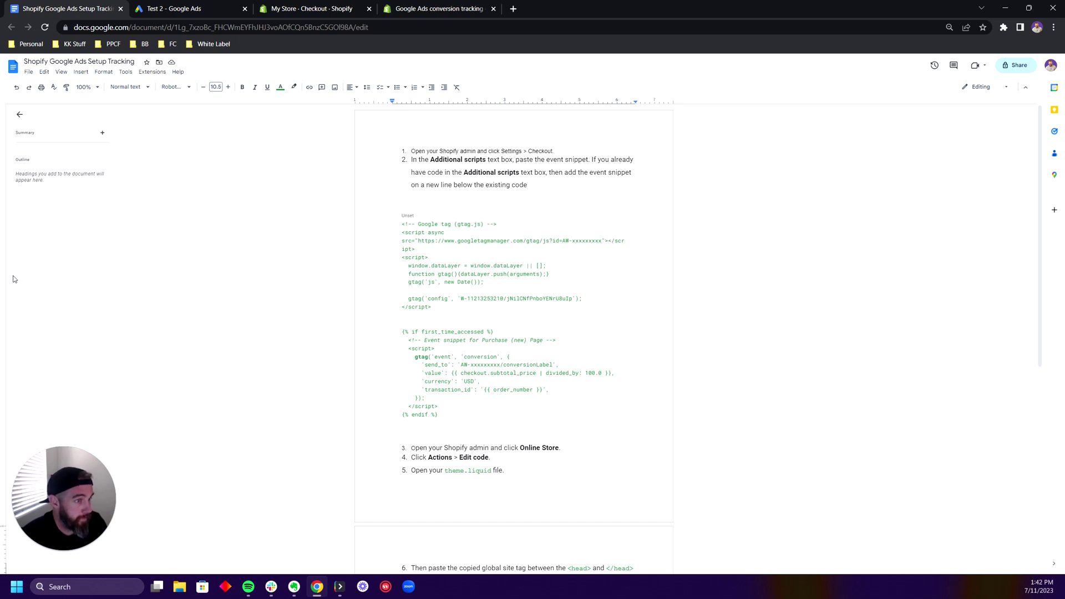
pyautogui.scroll(-1, 10, 285)
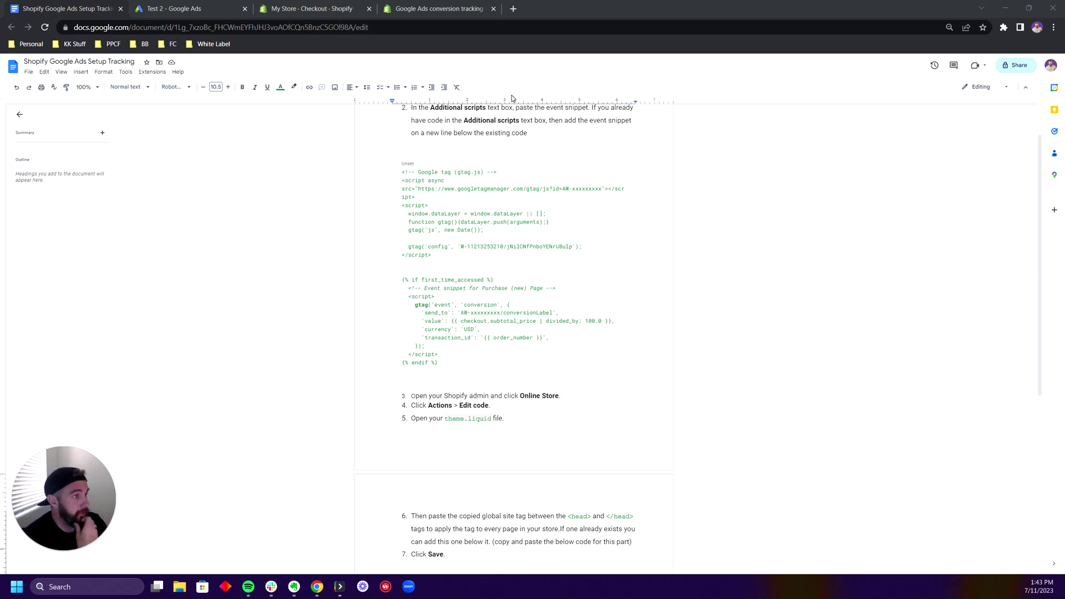
pyautogui.moveTo(422, 312); pyautogui.dragTo(582, 321)
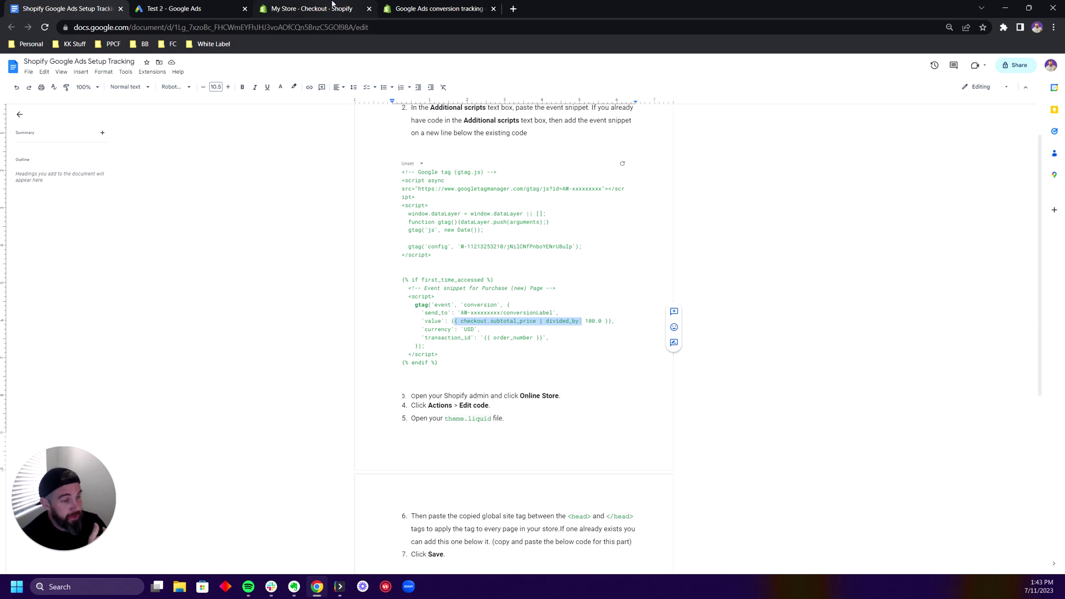
pyautogui.moveTo(333, 5)
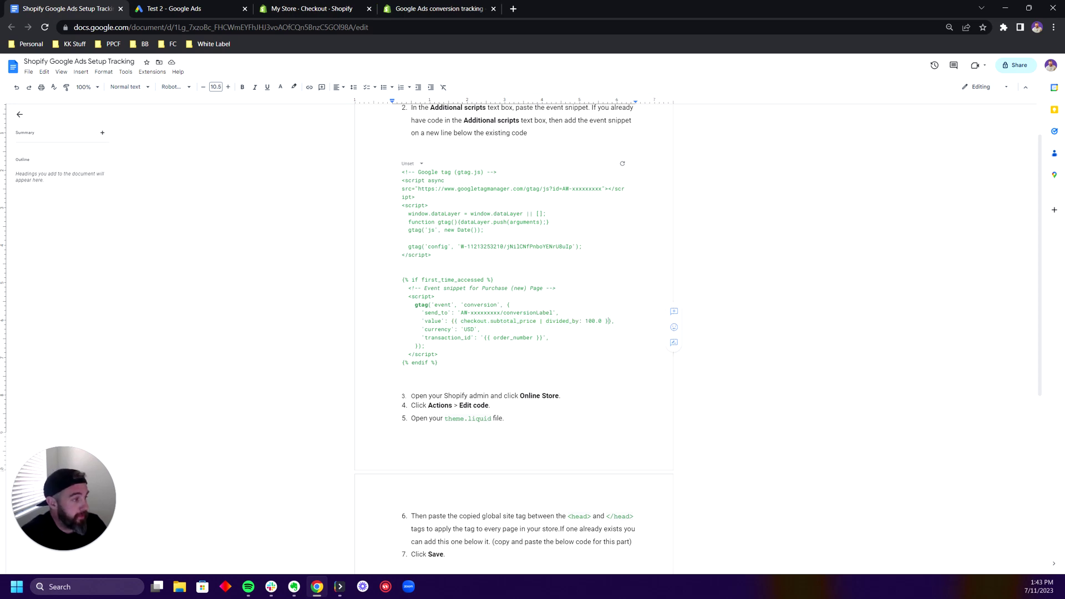
# Switch to Google Ads and examine the transaction_id line of the Shopify Purchase event snippet
pyautogui.click(188, 9)
pyautogui.click(468, 347)
pyautogui.click(482, 348)
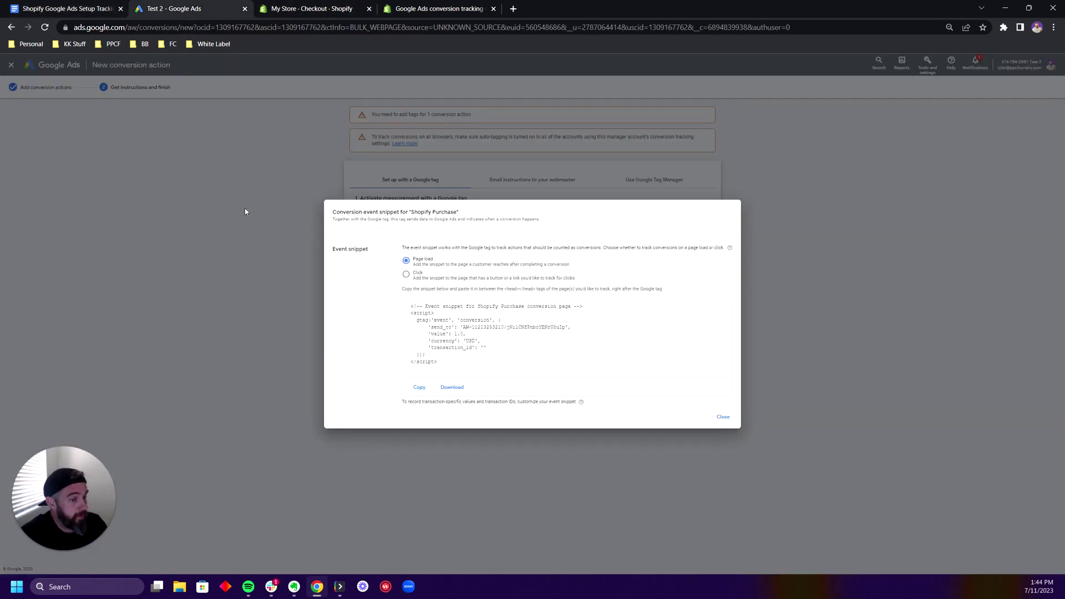
# Switch to the Shopify help page on Google Ads conversion tracking and examine the example event snippet script
pyautogui.click(424, 5)
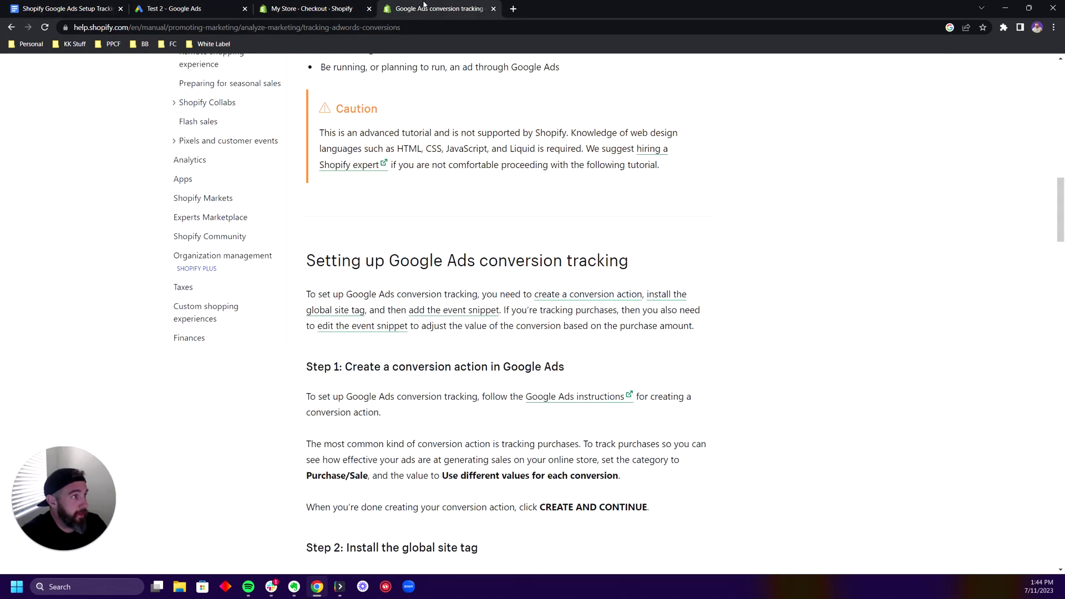
pyautogui.scroll(20, 397, 55)
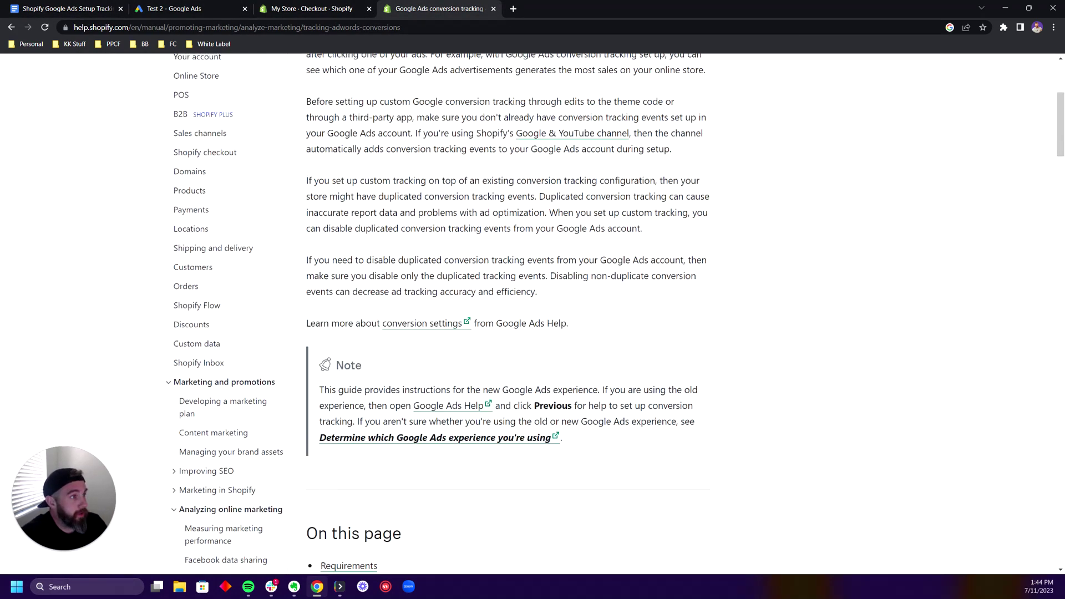
pyautogui.scroll(-20, 414, 242)
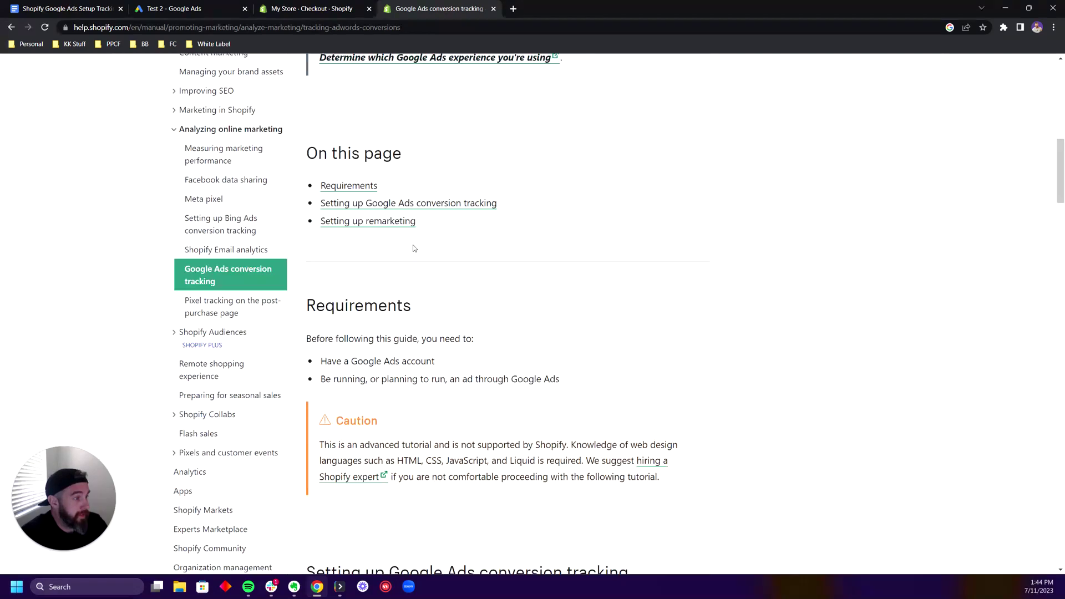
pyautogui.scroll(-15, 414, 242)
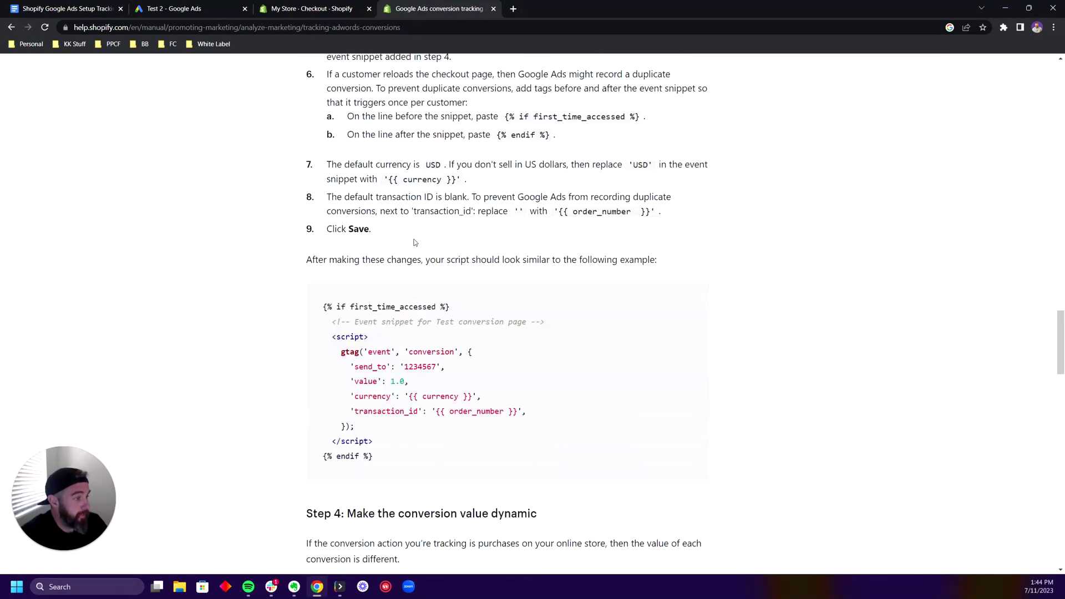
# Examine the help page's example event snippets, highlighting the first script and the checkout.subtotal_price value line in the dynamic value example
pyautogui.moveTo(542, 356); pyautogui.dragTo(312, 247)
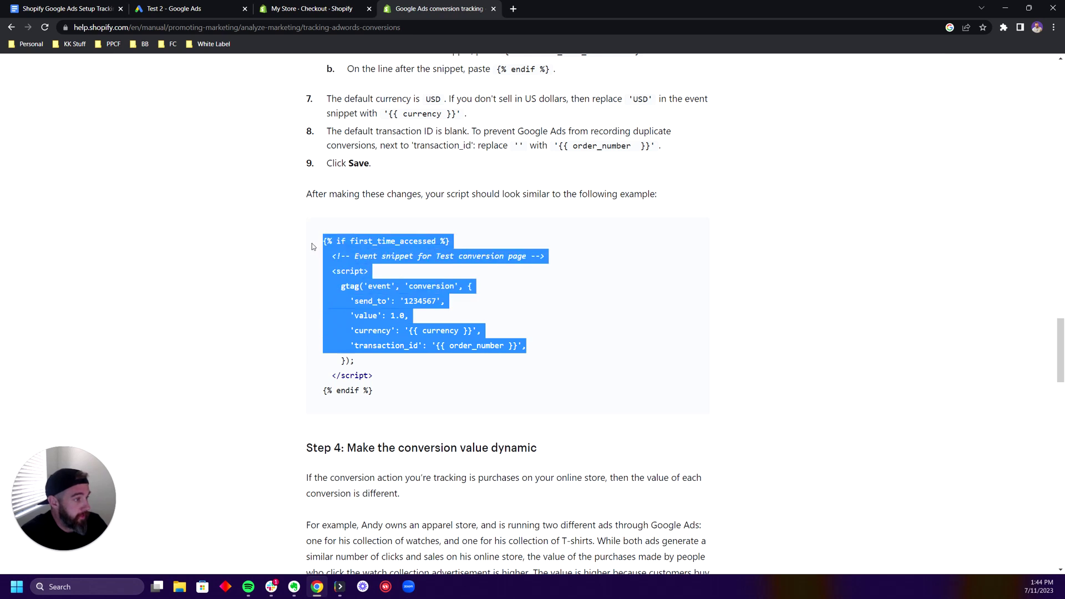
pyautogui.scroll(-12, 312, 247)
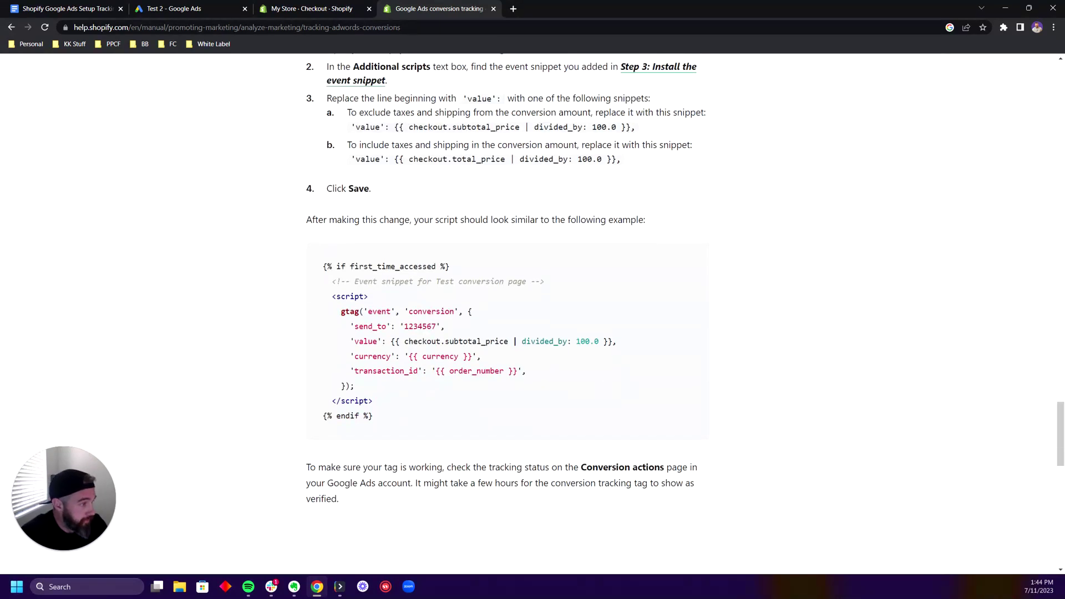
pyautogui.moveTo(615, 343); pyautogui.dragTo(334, 345)
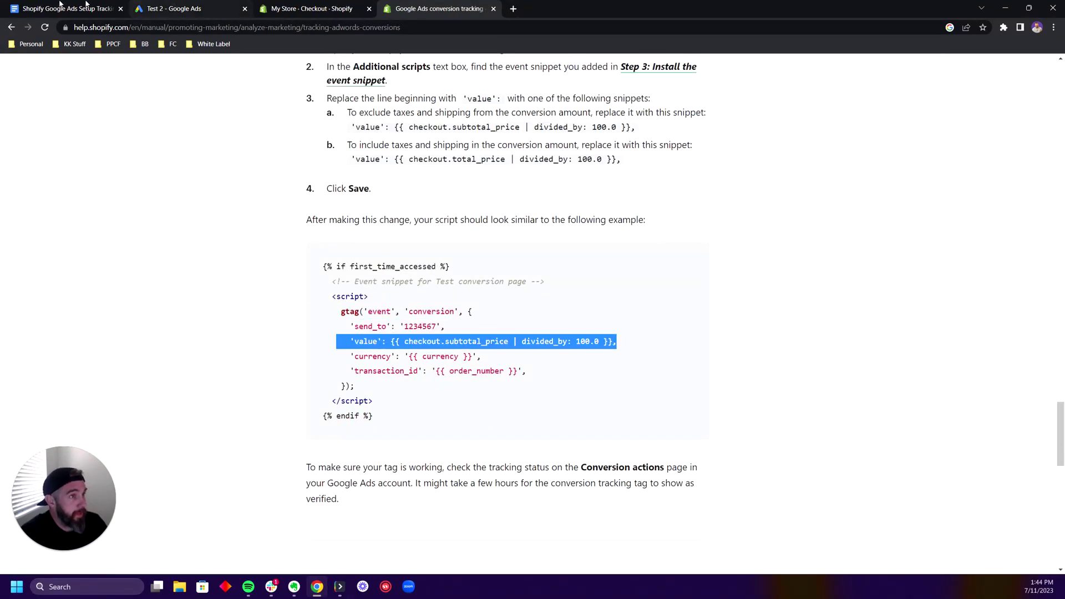
# In the setup document, copy the Shopify Purchase snippet's send_to value over the AW-xxxxxxxxx/conversionLabel placeholder in the first code block
pyautogui.click(124, 5)
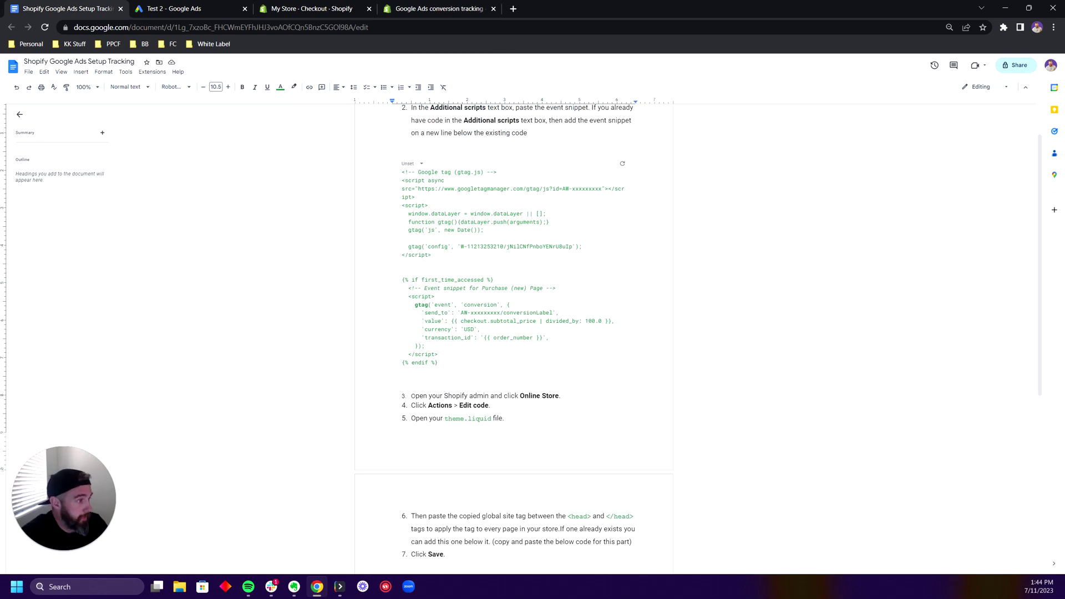
pyautogui.scroll(-5, 514, 332)
pyautogui.scroll(-2, 423, 442)
pyautogui.click(424, 443)
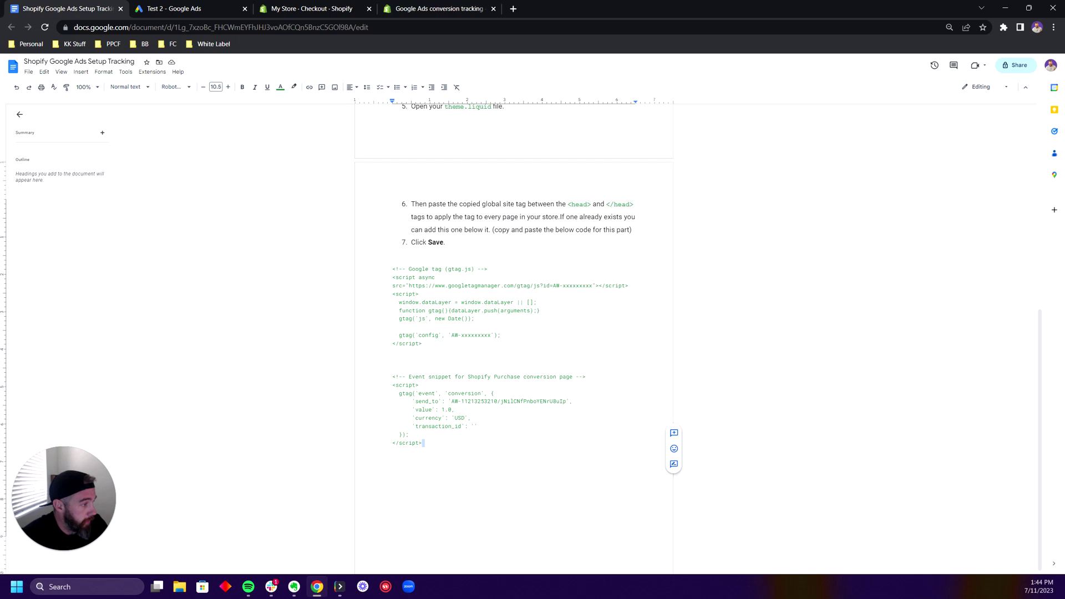
pyautogui.moveTo(570, 401); pyautogui.dragTo(451, 401)
pyautogui.hotkey('ctrl', 'c')
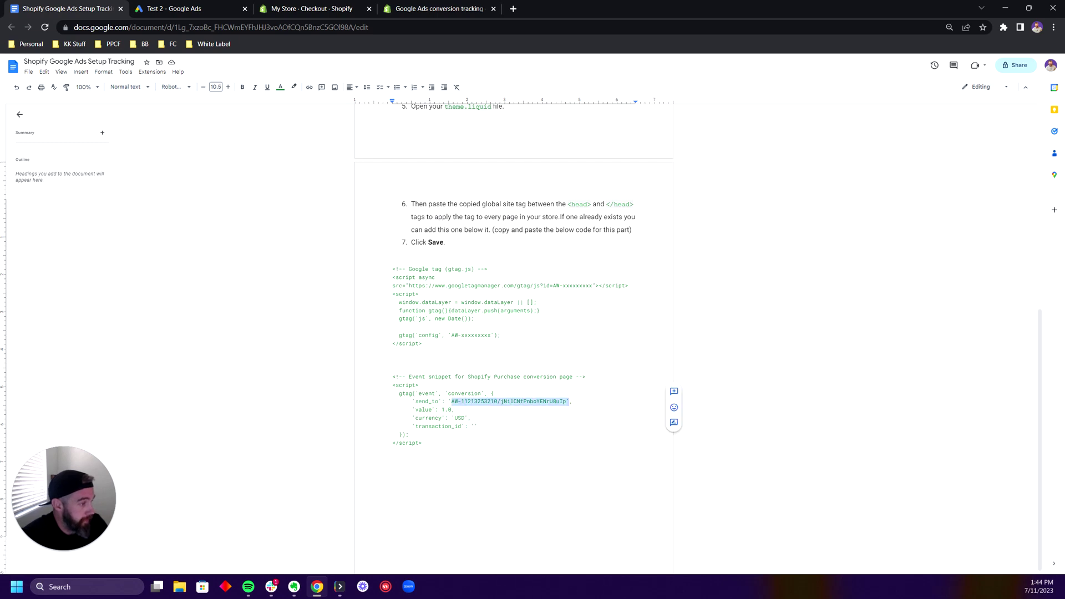
pyautogui.scroll(8, 514, 333)
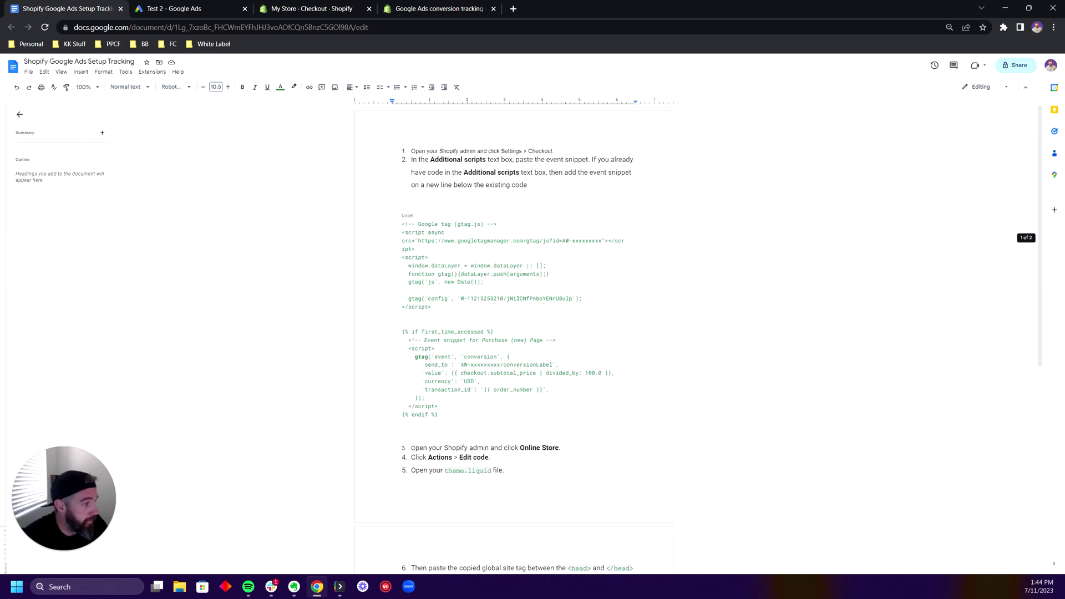
pyautogui.moveTo(553, 364); pyautogui.dragTo(463, 365)
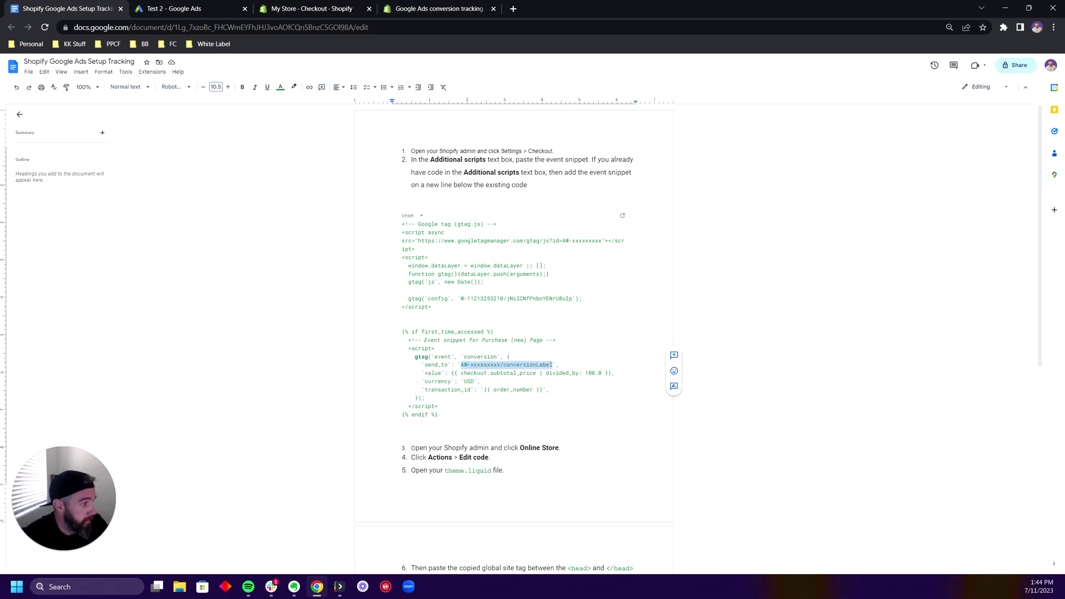
pyautogui.hotkey('ctrl', 'v')
# Review the first code block's purchase event snippet, highlighting it from {% if first_time_accessed %} through {% endif %}
pyautogui.hotkey('shift', 'Down')
pyautogui.hotkey('shift', 'Down')
pyautogui.hotkey('shift', 'Down')
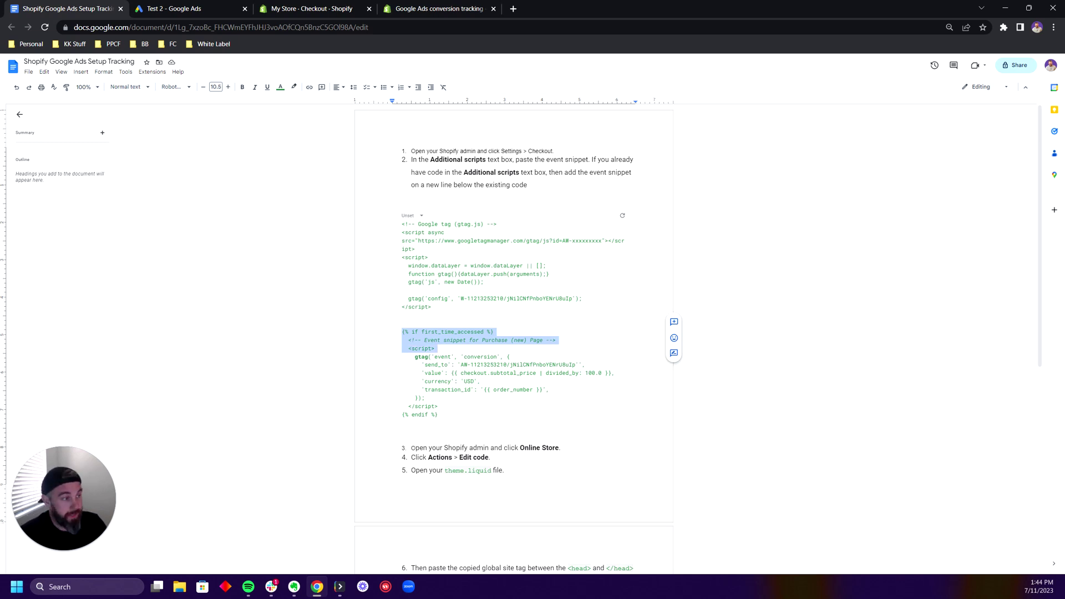
pyautogui.hotkey('shift', 'Down')
pyautogui.hotkey('shift', 'Down')
pyautogui.hotkey('shift', 'Down')
pyautogui.hotkey('shift', 'Down')
pyautogui.hotkey('shift', 'Down')
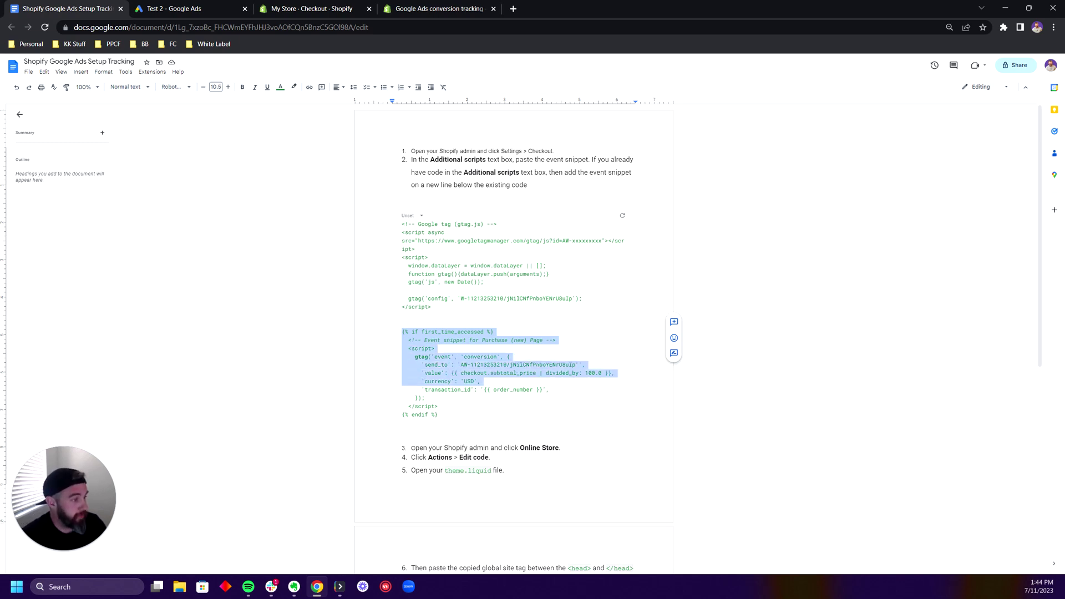
pyautogui.hotkey('shift', 'Down')
pyautogui.hotkey('shift', 'Down')
pyautogui.hotkey('shift', 'Down')
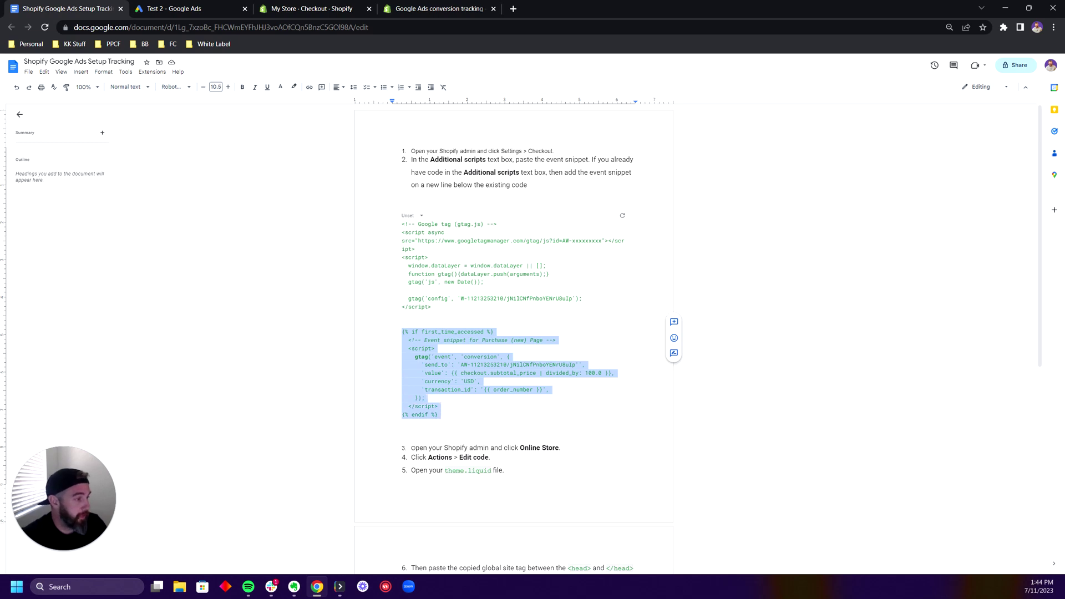
# Review the Google tag code above the purchase event snippet, highlighting it from its opening comment to the closing script tag
pyautogui.click(436, 348)
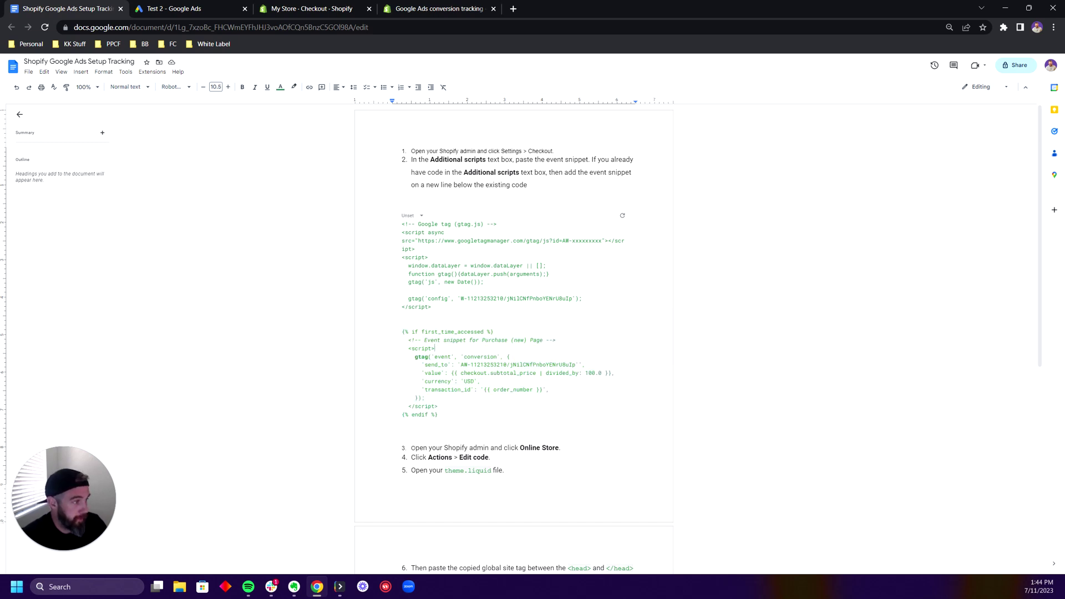
pyautogui.hotkey('shift', 'Up')
pyautogui.hotkey('shift', 'Up')
pyautogui.hotkey('shift', 'Up')
pyautogui.hotkey('shift', 'Up')
pyautogui.hotkey('shift', 'Up')
pyautogui.hotkey('shift', 'Up')
pyautogui.hotkey('shift', 'Up')
pyautogui.hotkey('shift', 'Up')
pyautogui.hotkey('shift', 'Up')
pyautogui.hotkey('shift', 'Up')
pyautogui.hotkey('shift', 'Up')
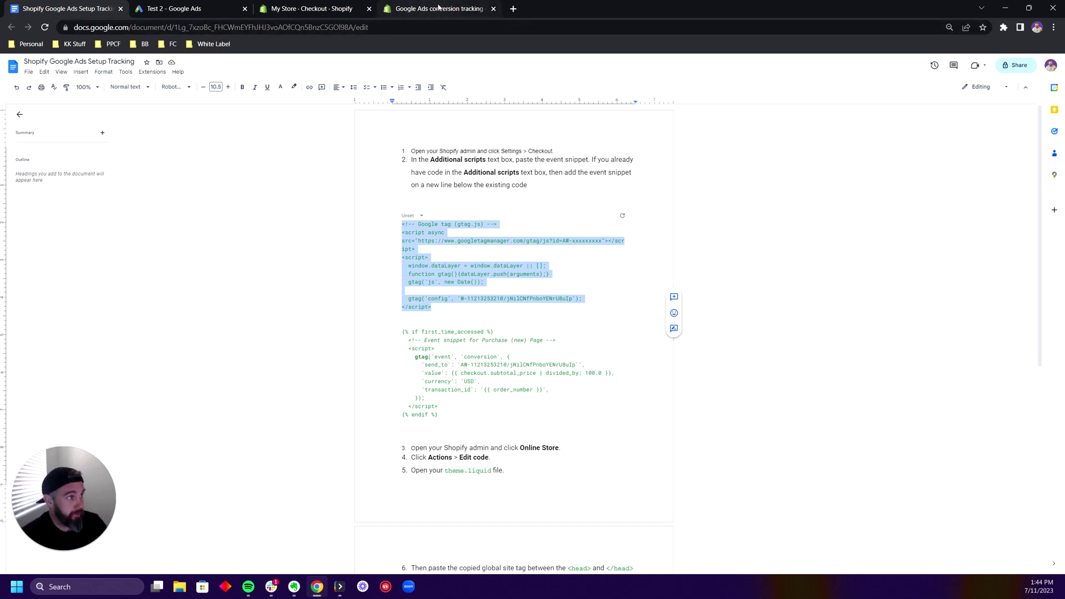
# Switch to Google Ads, close the Shopify Purchase event snippet, and finish the new conversion action setup
pyautogui.click(326, 5)
pyautogui.click(193, 8)
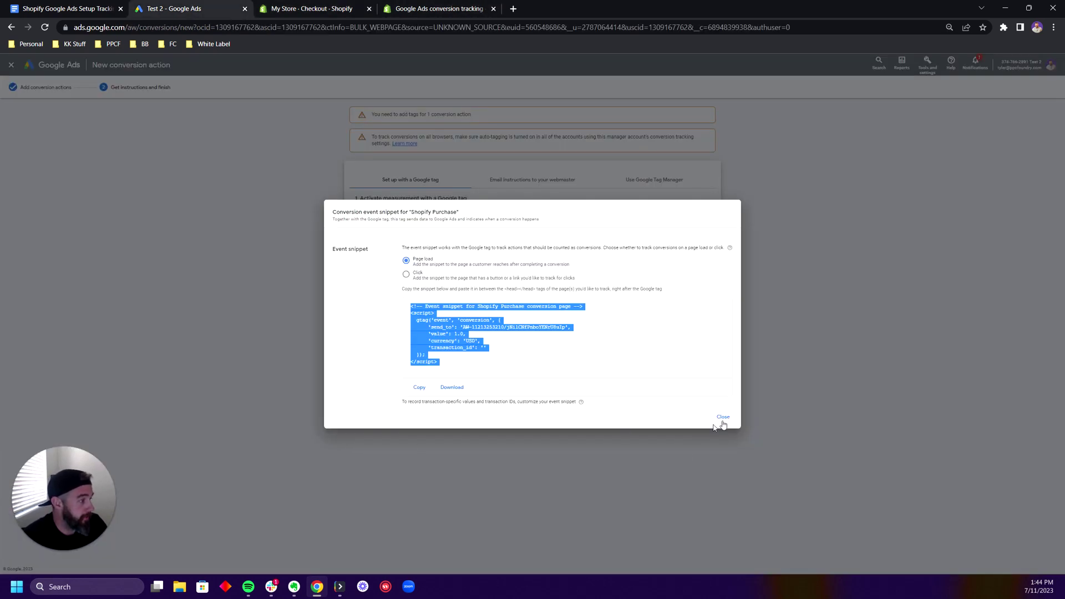
pyautogui.click(723, 416)
pyautogui.click(358, 354)
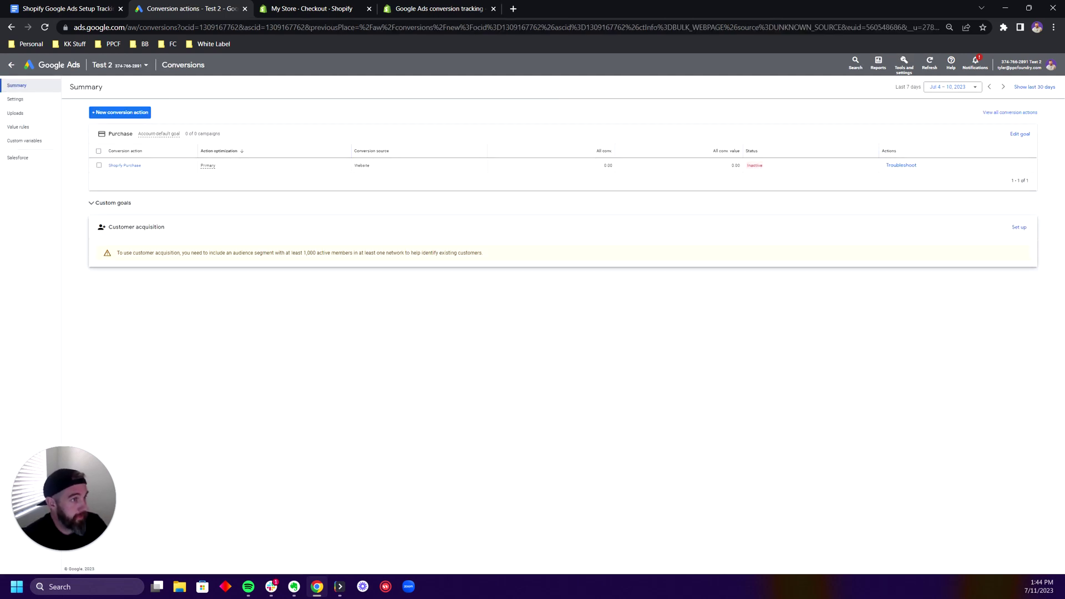
# Open the Shopify Purchase conversion action's instructions for installing the tag yourself and copy the full Google tag code
pyautogui.click(127, 167)
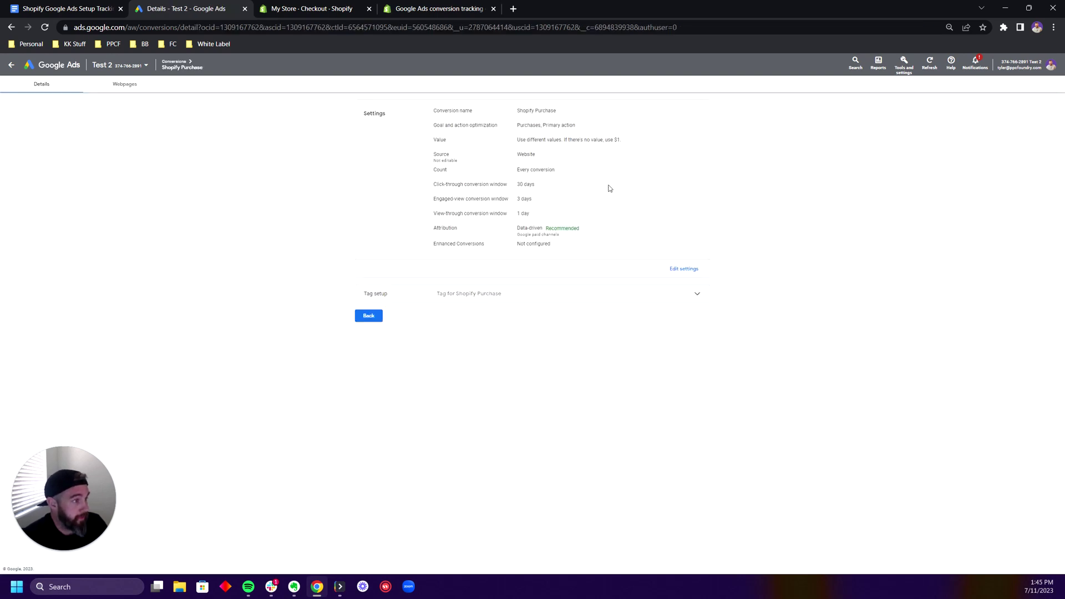
pyautogui.click(413, 294)
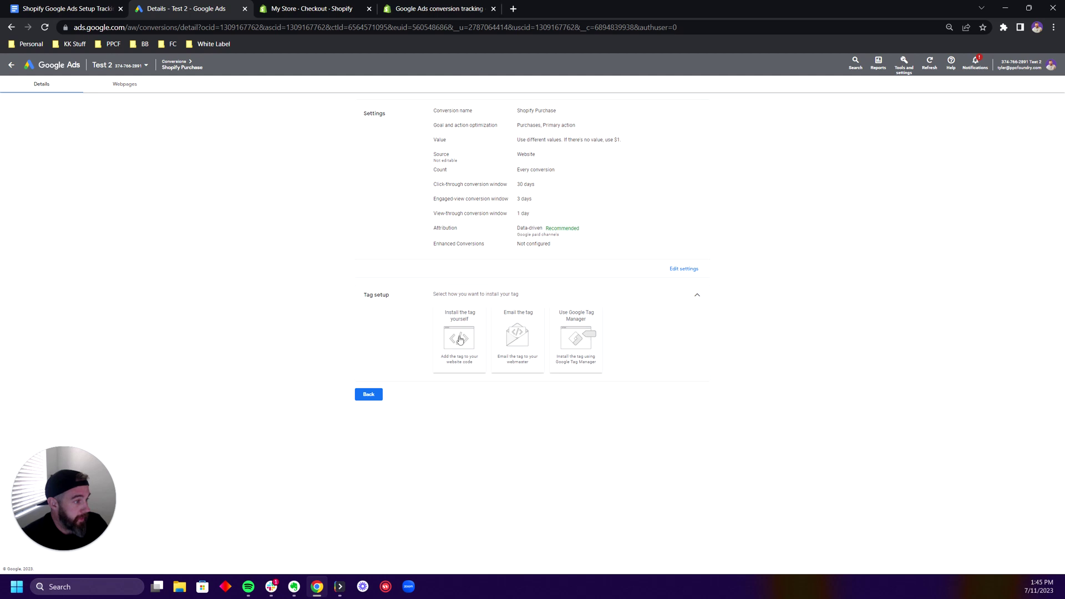
pyautogui.click(460, 339)
pyautogui.scroll(-2, 477, 366)
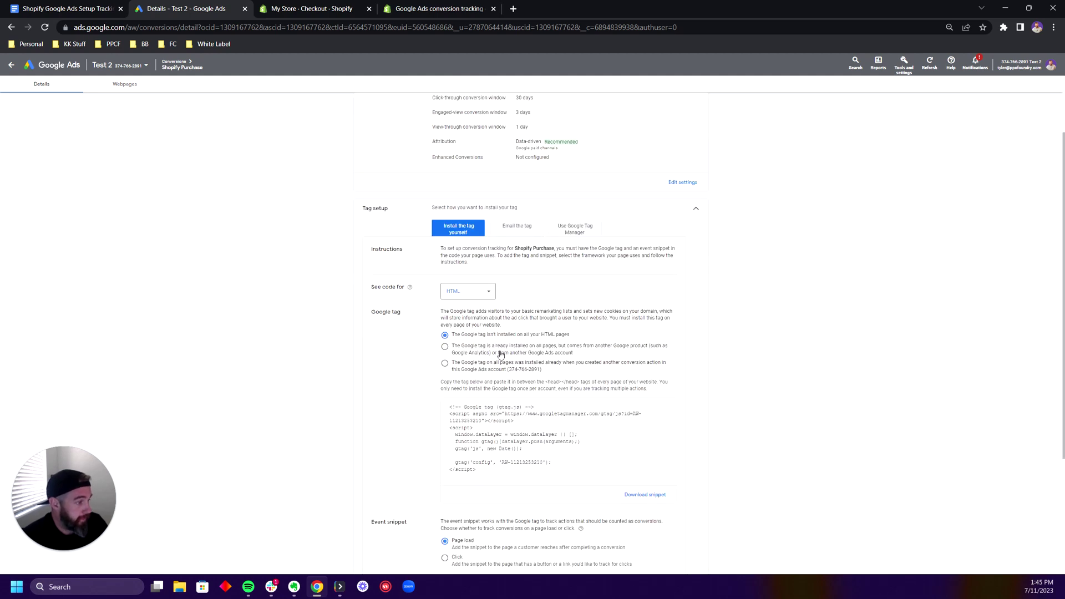
pyautogui.click(488, 470)
pyautogui.hotkey('ctrl', 'c')
pyautogui.scroll(-3, 501, 468)
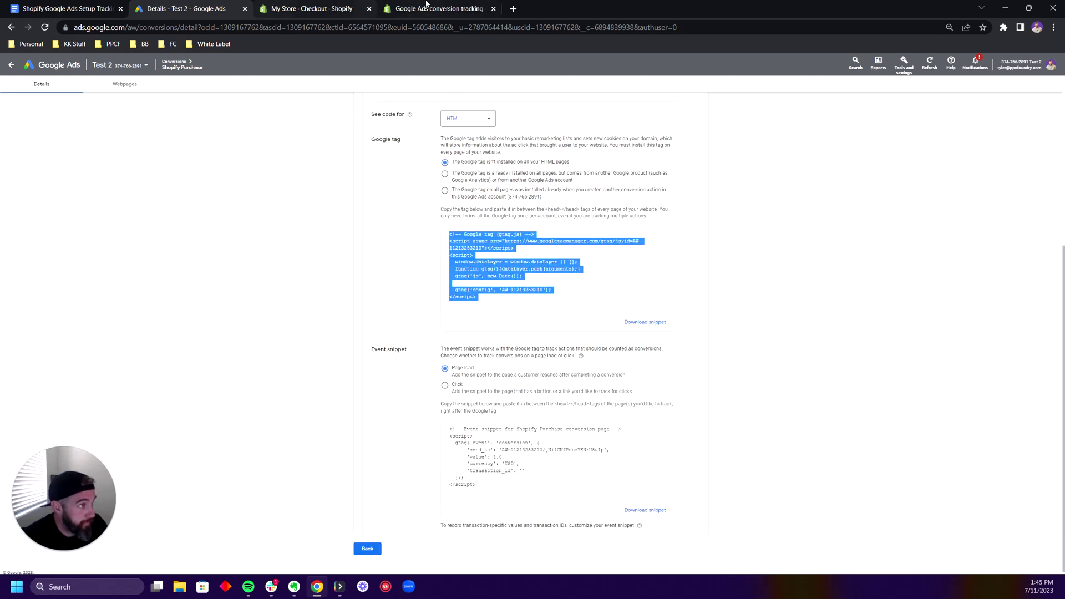
# Switch to the setup document and replace the Google tag in the first code block with the copied code
pyautogui.click(80, 10)
pyautogui.click(403, 315)
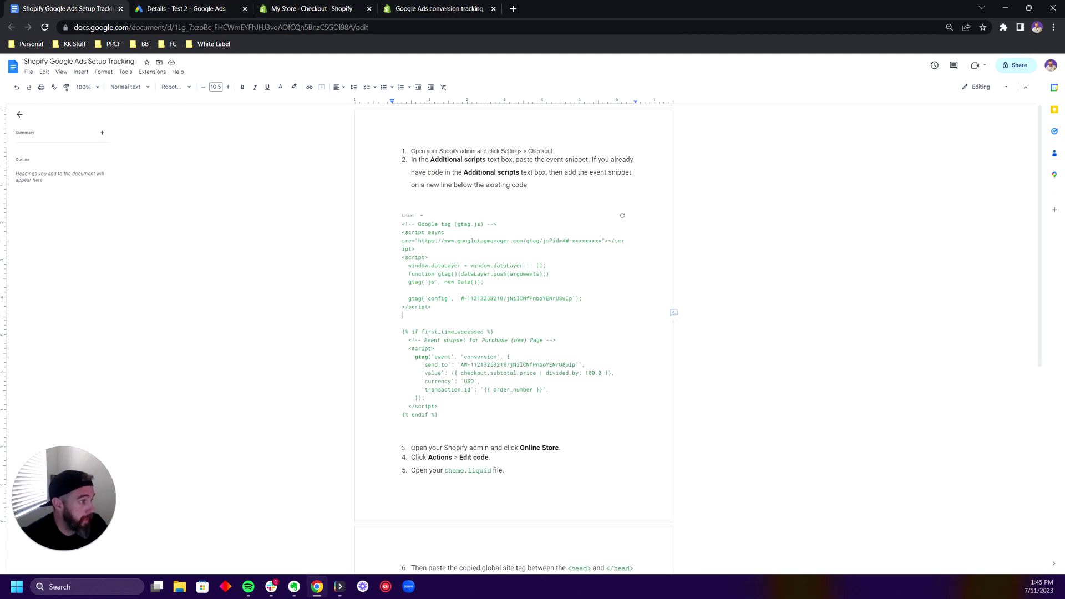
pyautogui.moveTo(431, 308); pyautogui.dragTo(401, 224)
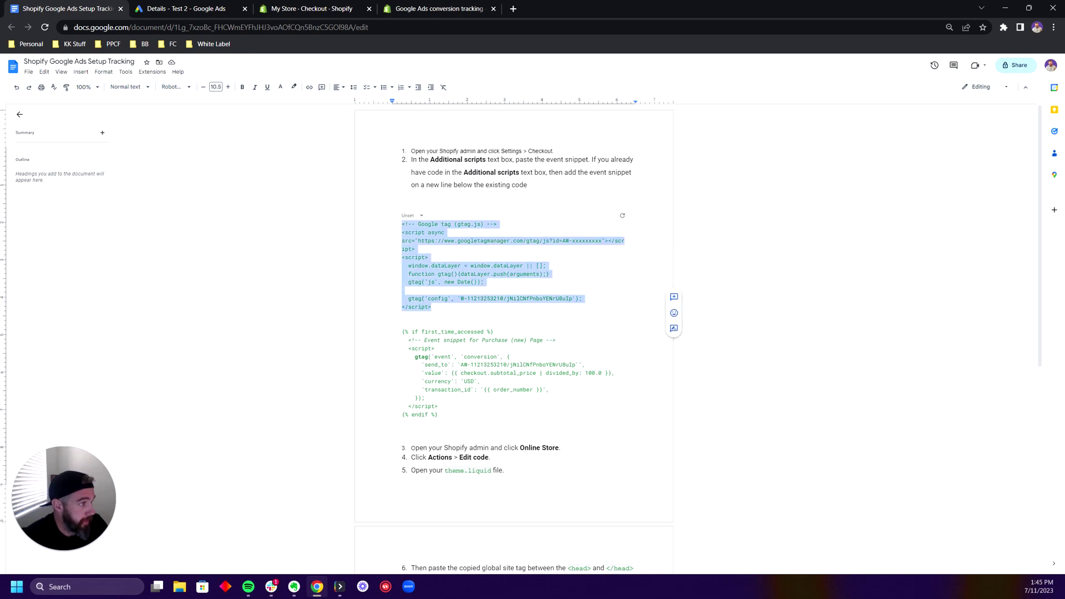
pyautogui.hotkey('ctrl', 'v')
# Replace the placeholder Google tag below instruction 7 with the copied Google tag code
pyautogui.scroll(-6, 514, 333)
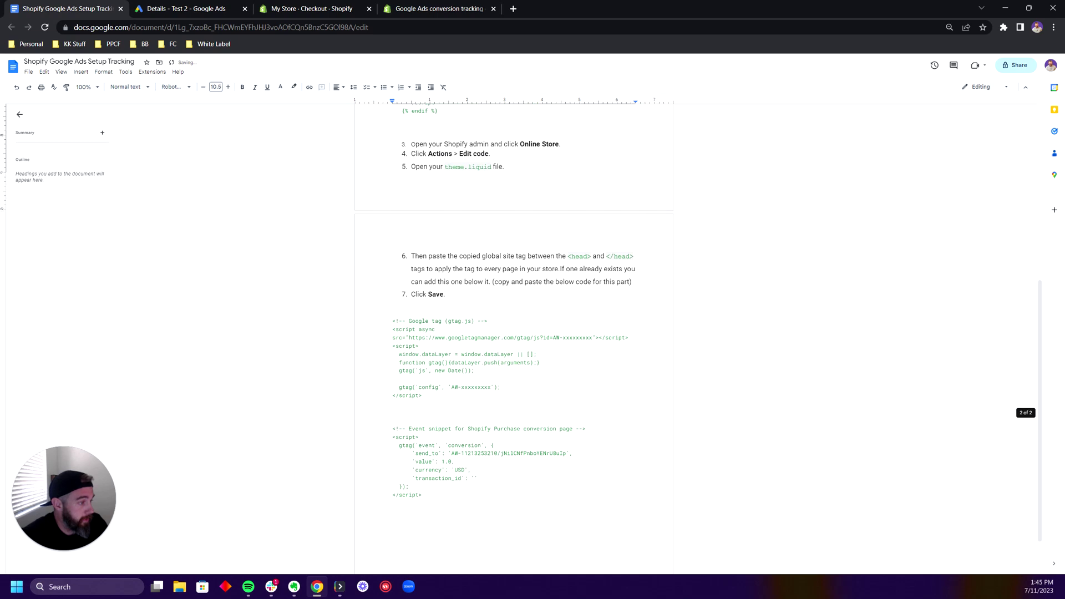
pyautogui.moveTo(422, 395); pyautogui.dragTo(393, 321)
pyautogui.hotkey('ctrl', 'v')
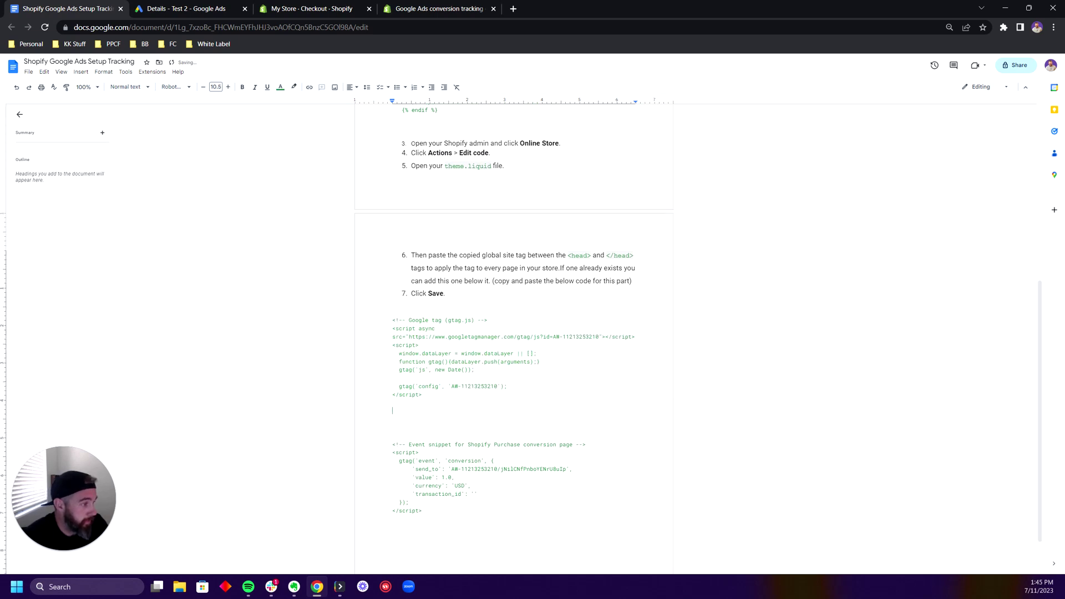
# Delete the Shopify Purchase event snippet below the second Google tag code and return to the document's first code block
pyautogui.scroll(-1, 514, 333)
pyautogui.moveTo(424, 456); pyautogui.dragTo(392, 390)
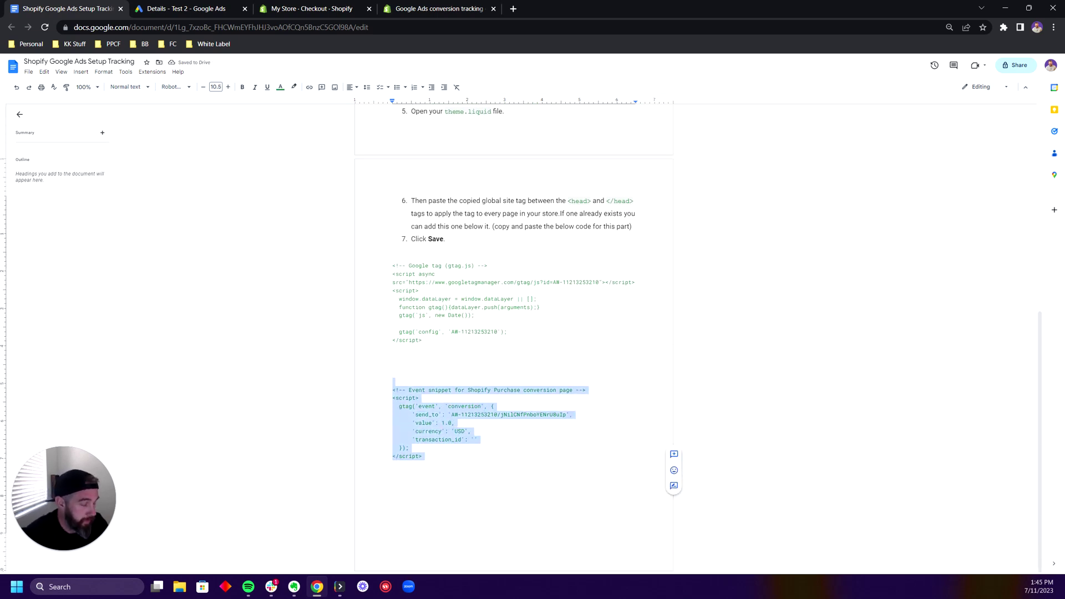
pyautogui.press('BackSpace')
pyautogui.scroll(2, 514, 333)
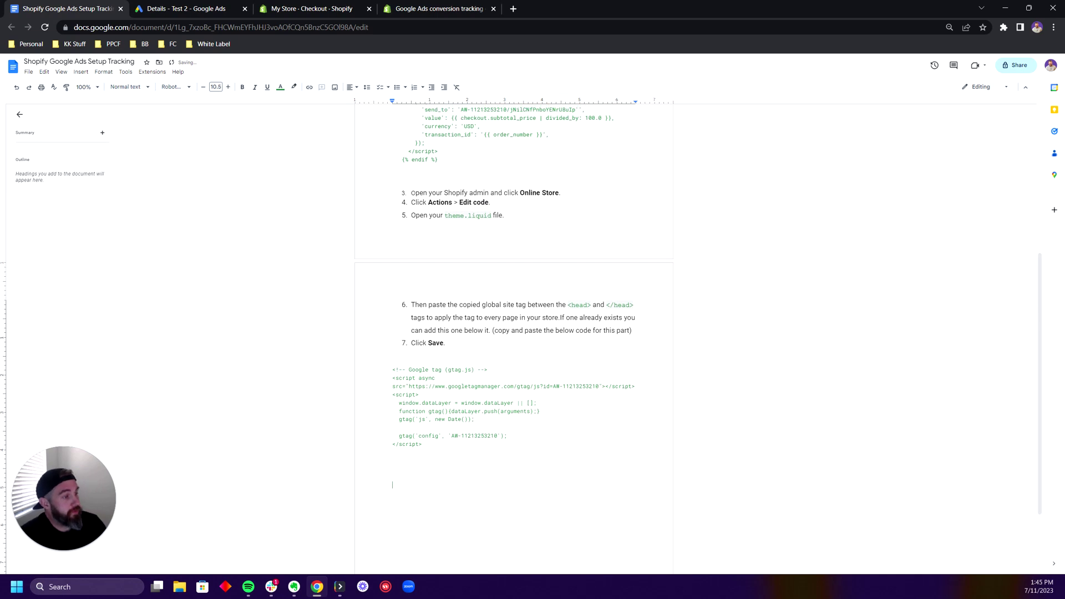
pyautogui.scroll(5, 514, 333)
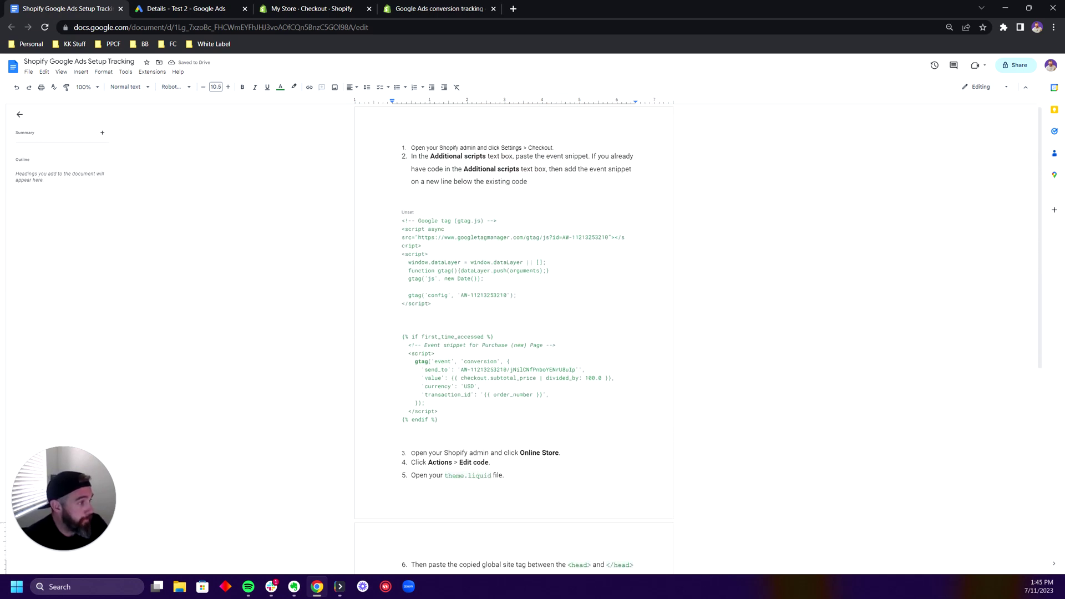
# Switch to Google Ads and return from the Shopify Purchase details to the conversions summary
pyautogui.click(197, 8)
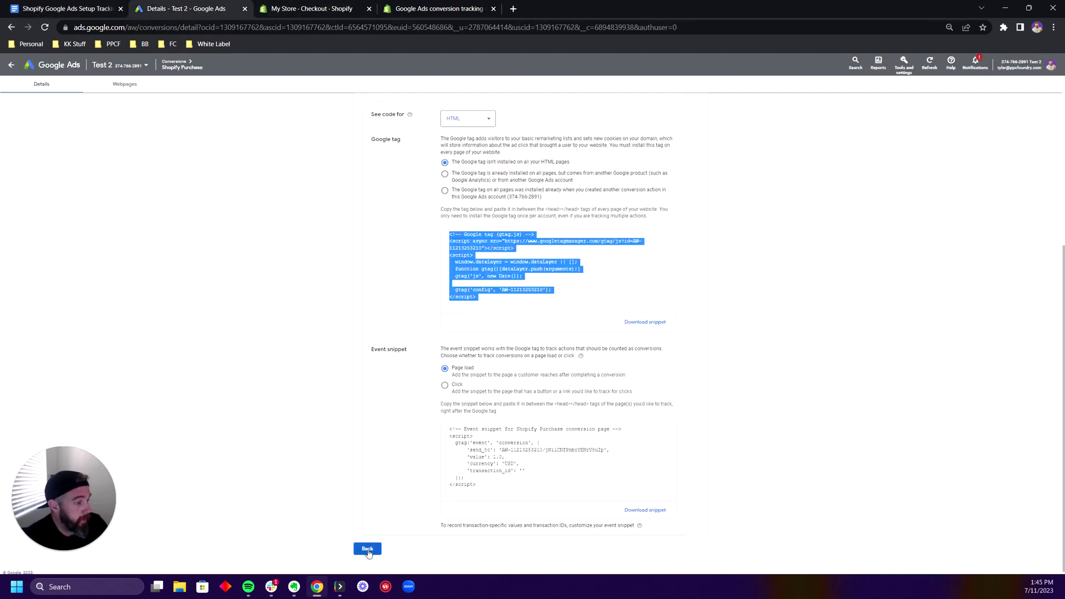
pyautogui.click(367, 551)
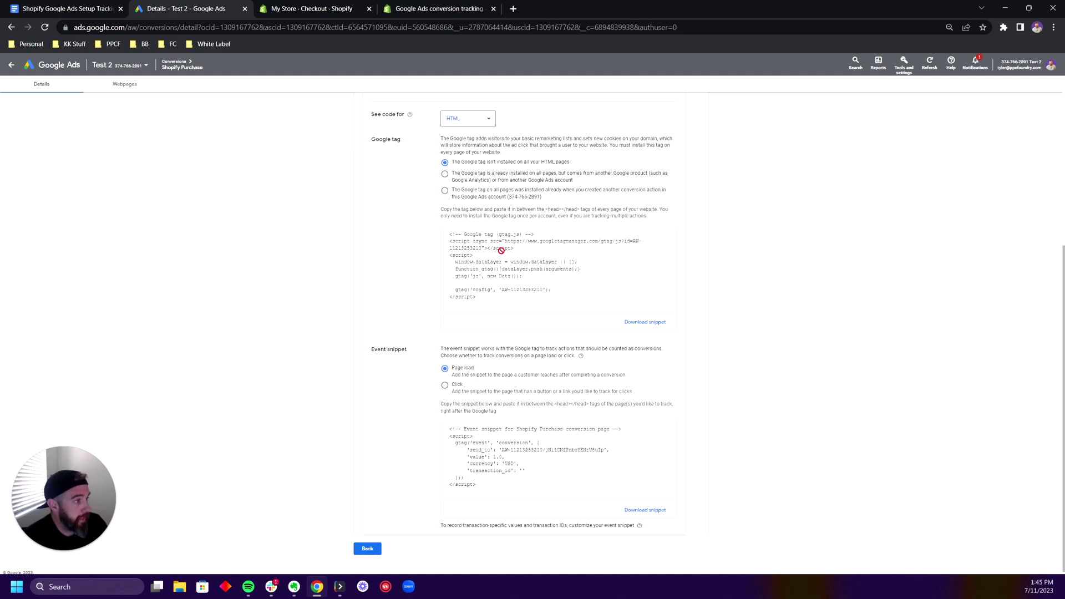
pyautogui.click(547, 244)
pyautogui.click(368, 548)
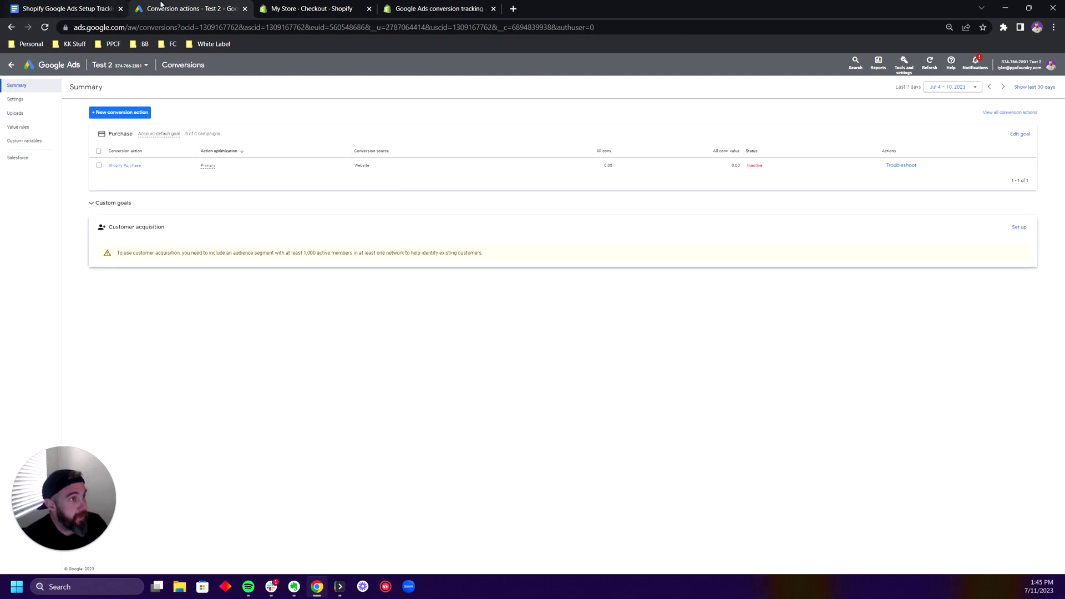
# Check the setup document's first instructions, switch to the Shopify admin, and reopen the store's Checkout settings
pyautogui.click(88, 9)
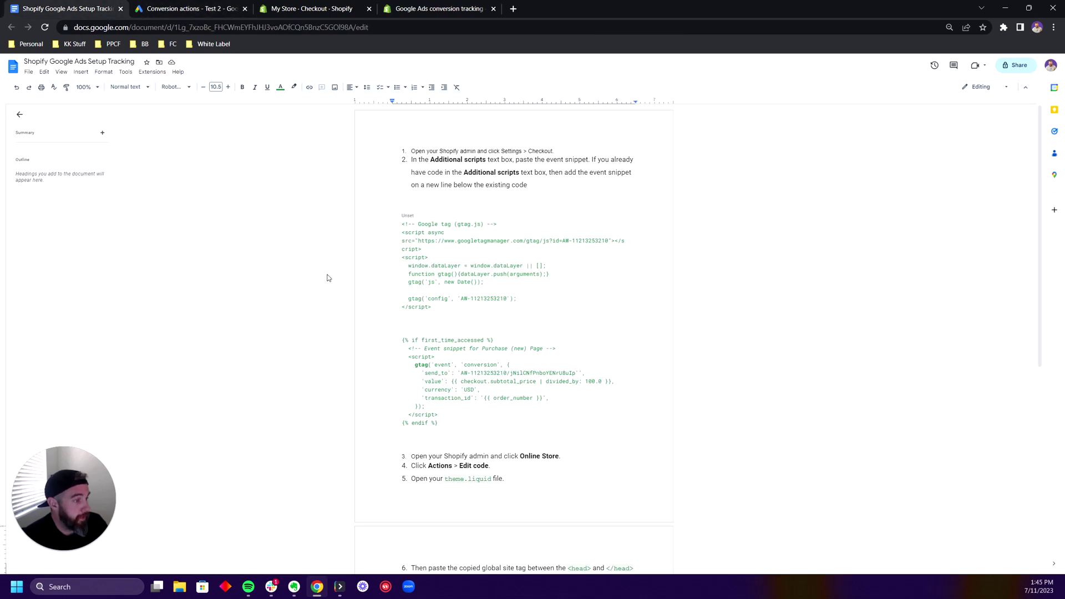
pyautogui.moveTo(430, 150); pyautogui.dragTo(534, 161)
pyautogui.click(329, 4)
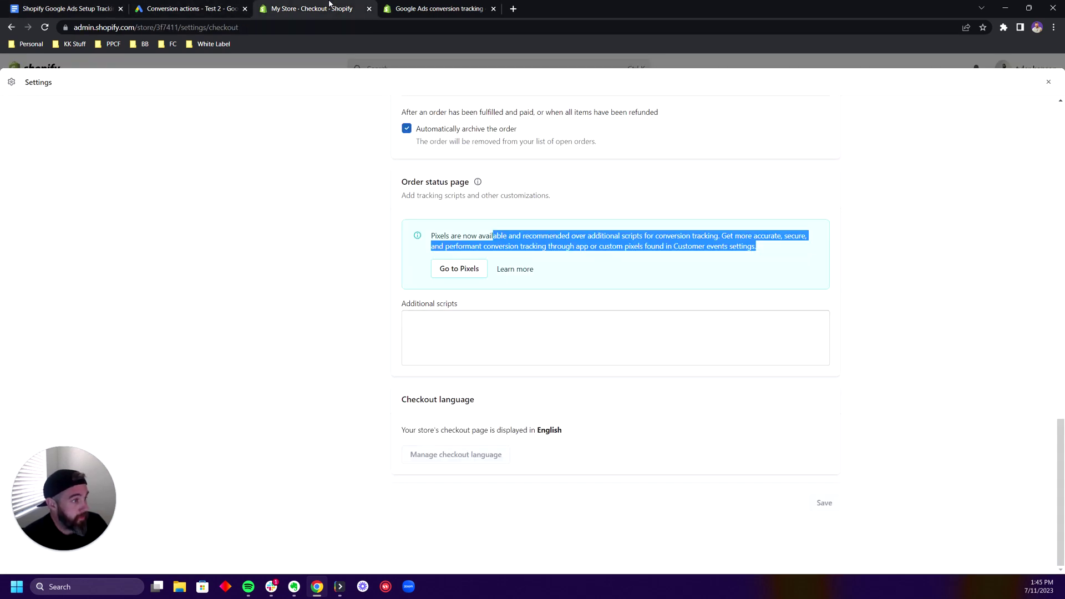
pyautogui.scroll(3, 563, 264)
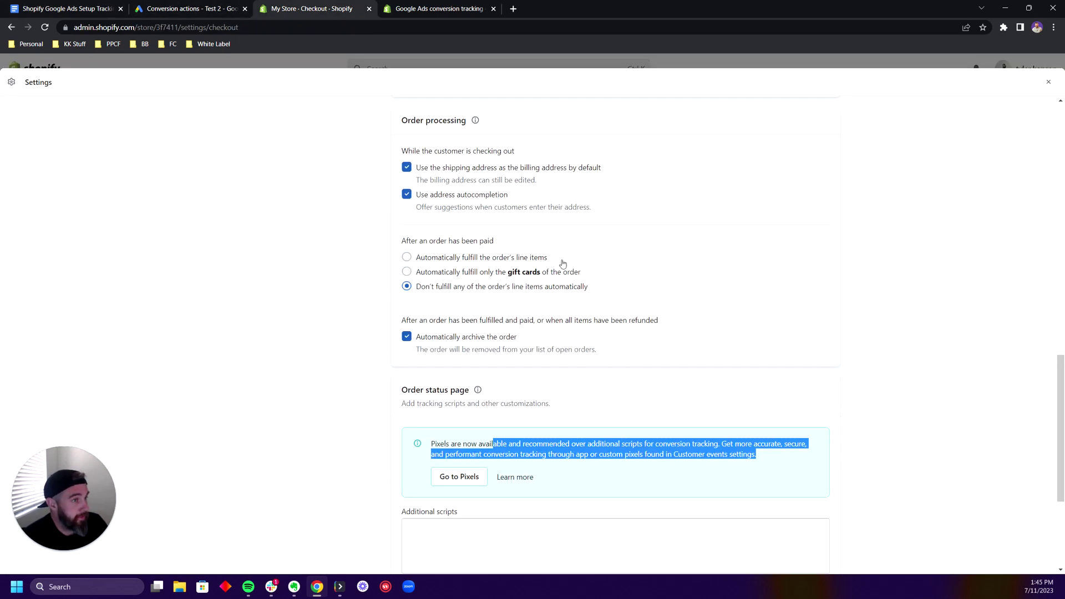
pyautogui.click(1054, 85)
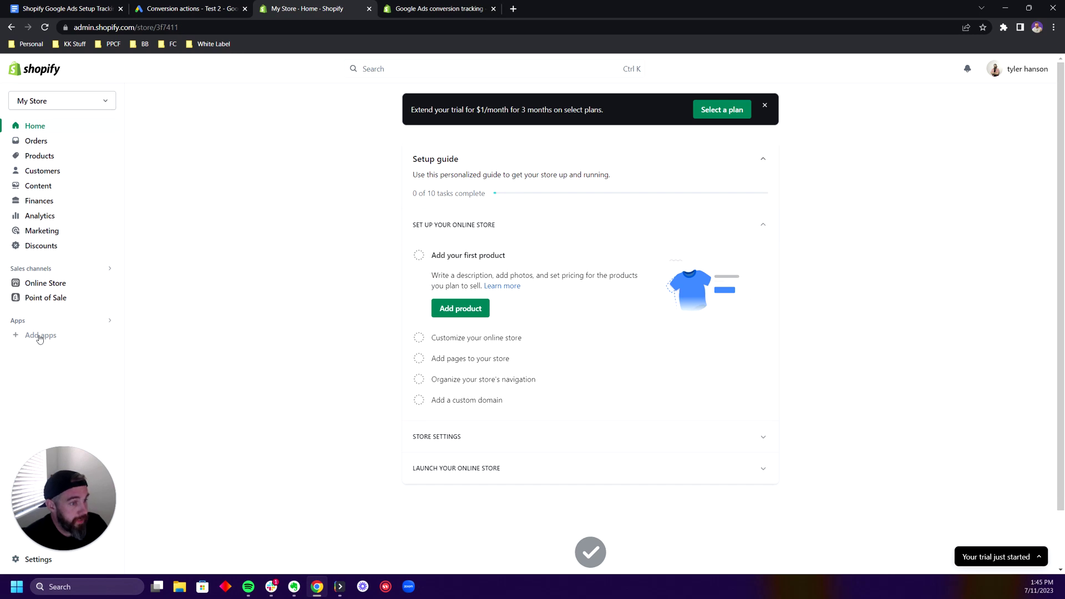
pyautogui.click(21, 558)
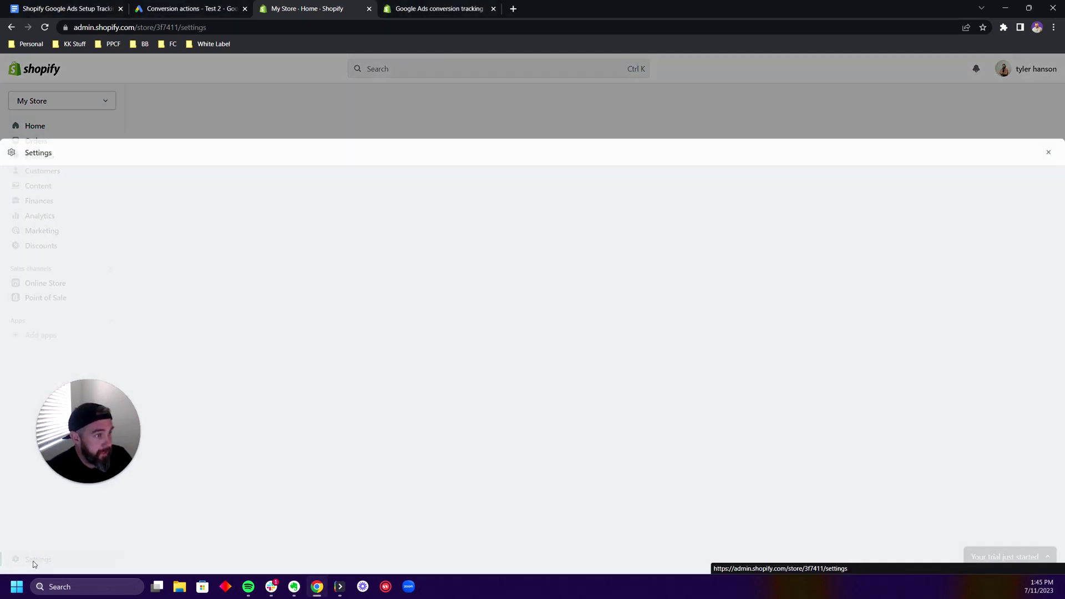
pyautogui.click(260, 262)
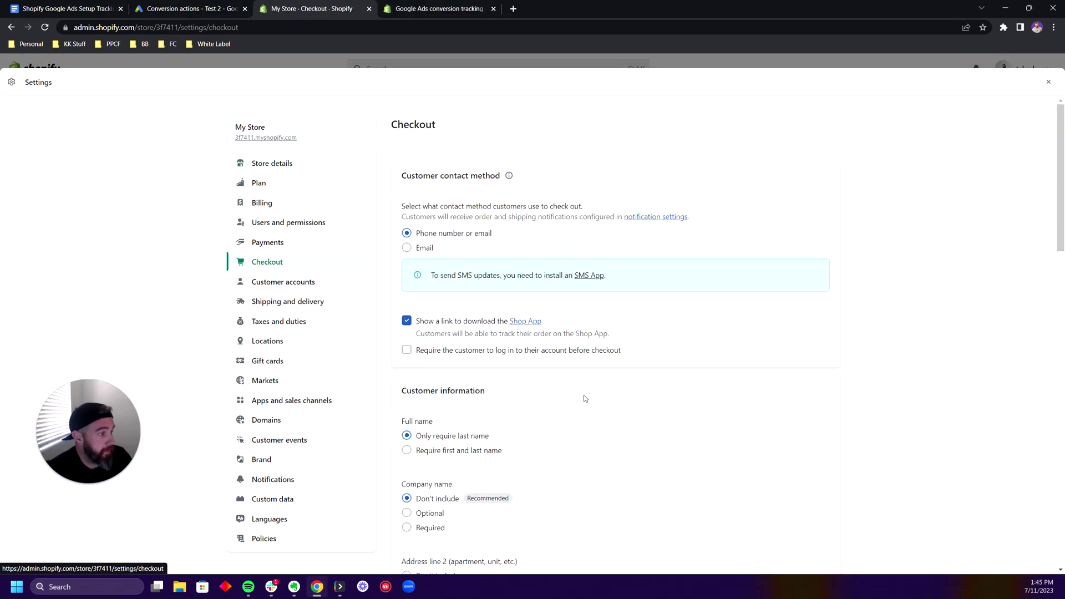
# Copy the combined Google tag and Purchase event snippet from the setup document and paste it into the checkout's Additional scripts box
pyautogui.scroll(-5, 586, 398)
pyautogui.scroll(-11, 492, 347)
pyautogui.click(493, 316)
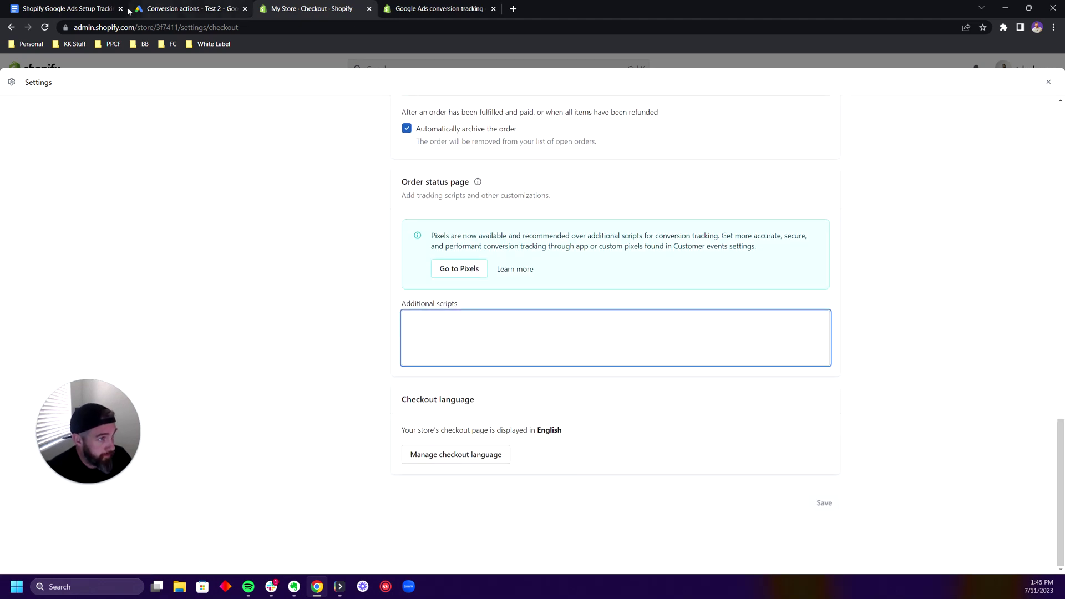
pyautogui.click(86, 4)
pyautogui.moveTo(402, 224); pyautogui.dragTo(438, 423)
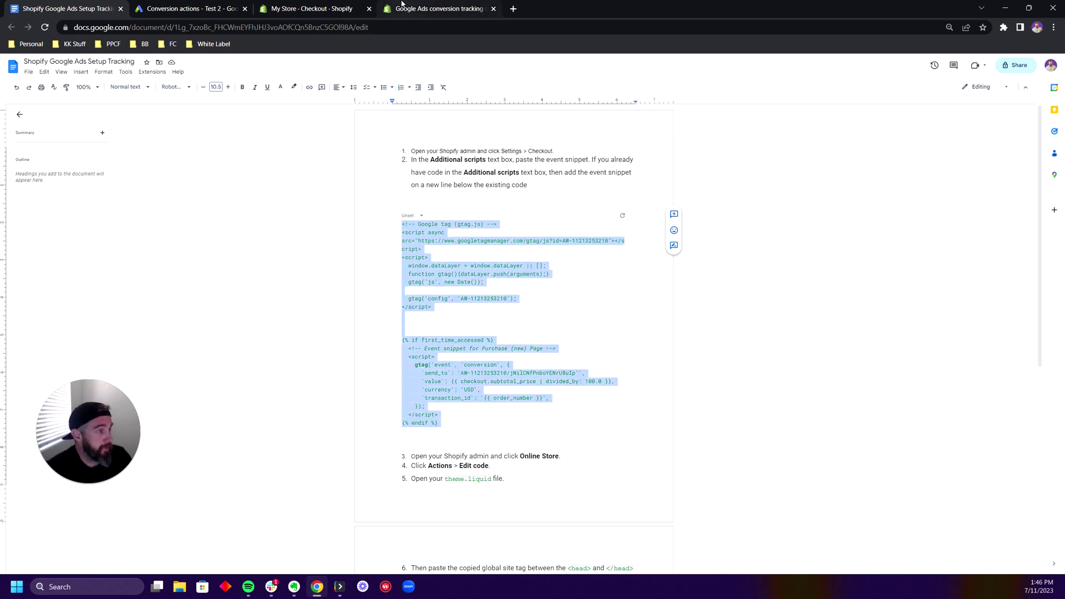
pyautogui.click(317, 9)
pyautogui.hotkey('ctrl', 'v')
# Review the pasted Google tag and event snippet in the Additional scripts box and save the checkout settings
pyautogui.press('Up')
pyautogui.press('Up')
pyautogui.press('Up')
pyautogui.press('Up')
pyautogui.press('Up')
pyautogui.press('Up')
pyautogui.press('Up')
pyautogui.press('Up')
pyautogui.press('Up')
pyautogui.press('Up')
pyautogui.press('Up')
pyautogui.press('Up')
pyautogui.press('Up')
pyautogui.press('Up')
pyautogui.press('Up')
pyautogui.press('Up')
pyautogui.moveTo(409, 319); pyautogui.dragTo(516, 350)
pyautogui.scroll(-2, 519, 350)
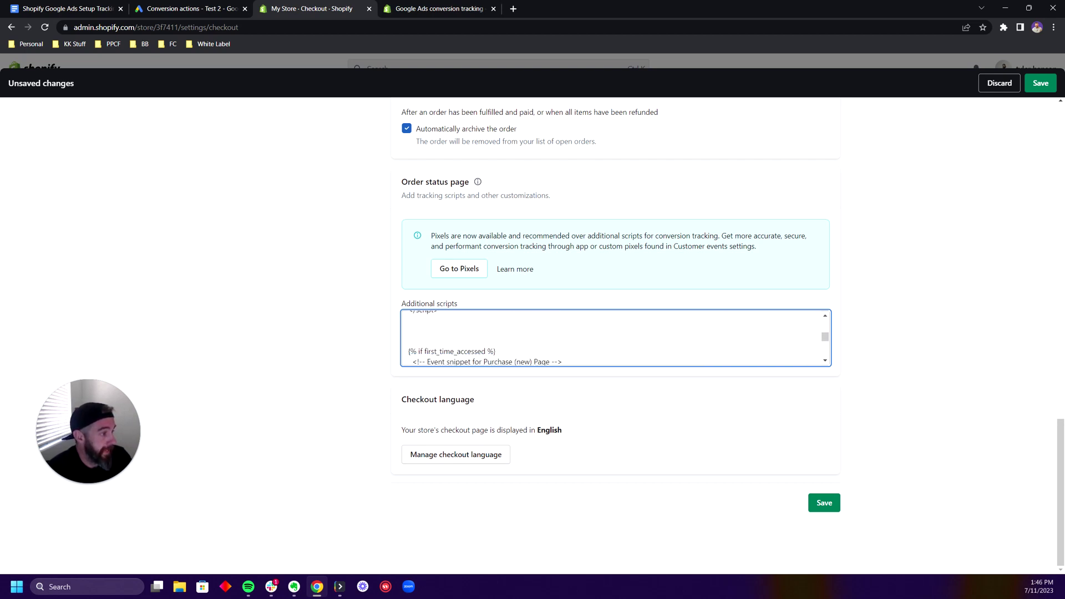
pyautogui.moveTo(409, 338); pyautogui.dragTo(541, 358)
pyautogui.scroll(-2, 541, 357)
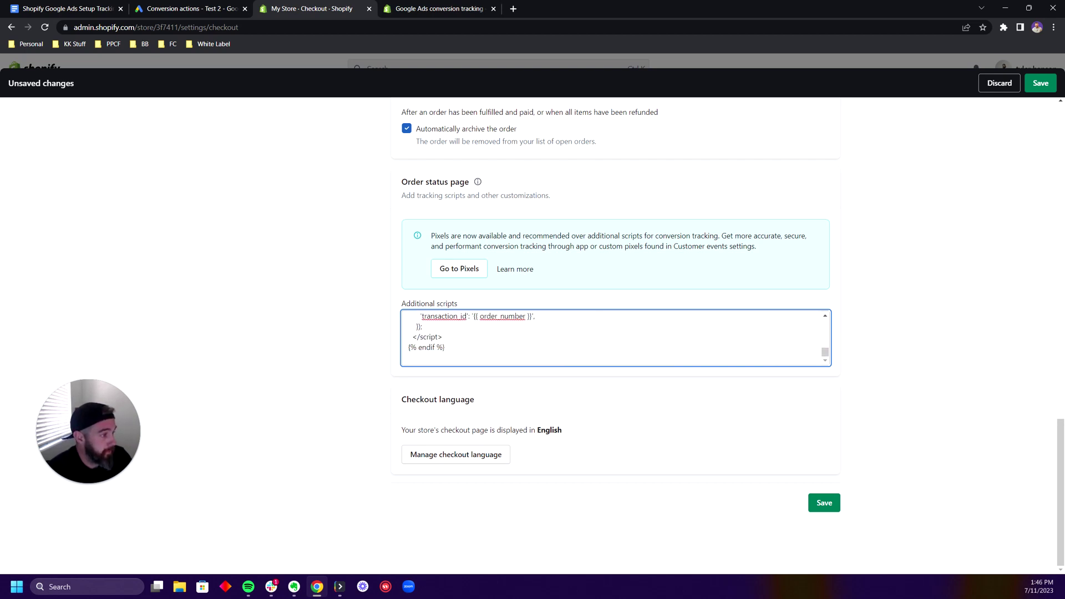
pyautogui.scroll(5, 610, 338)
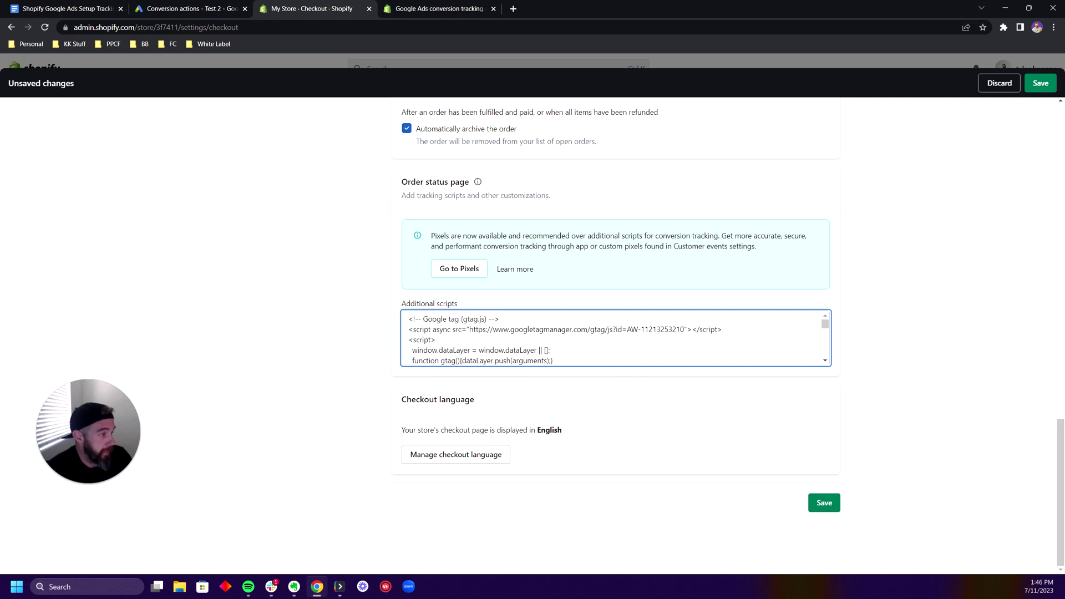
pyautogui.scroll(3, 374, 296)
pyautogui.scroll(-3, 396, 287)
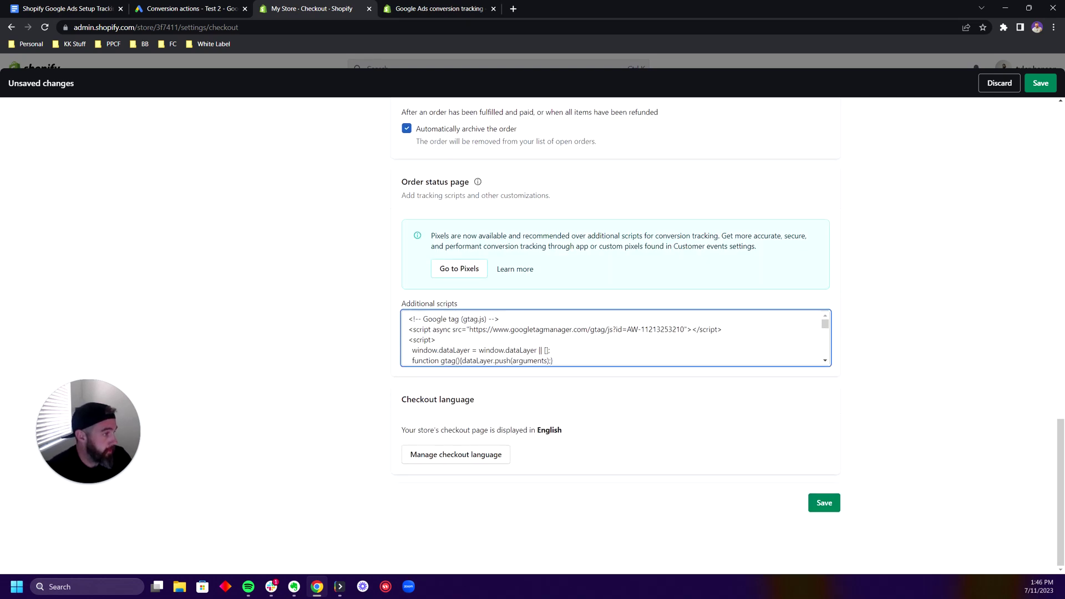
pyautogui.click(823, 503)
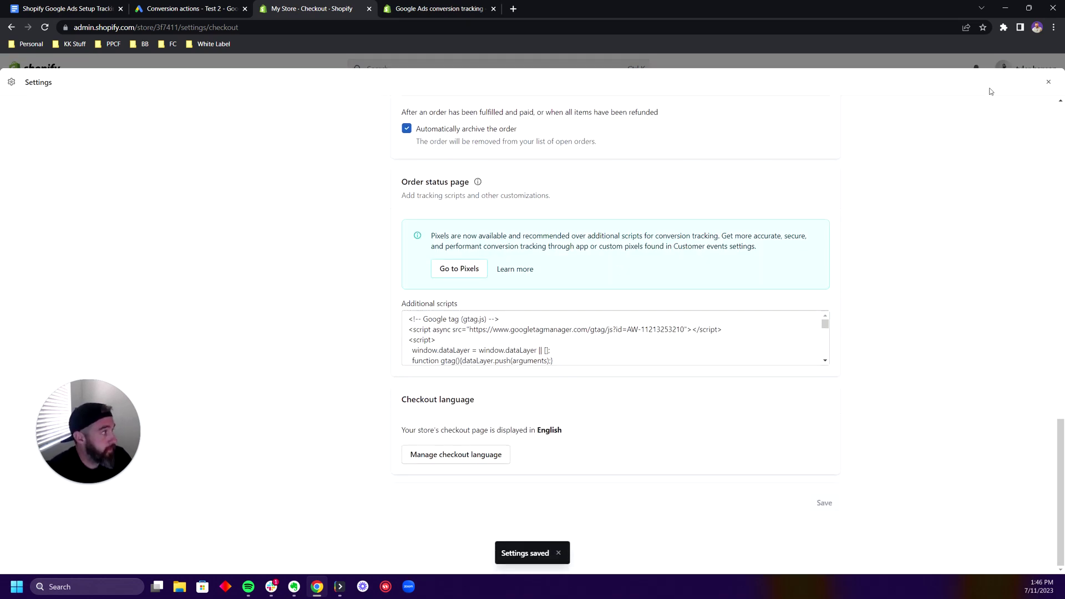
# Close the settings and open the code editor for the online store's current Dawn theme
pyautogui.click(1048, 81)
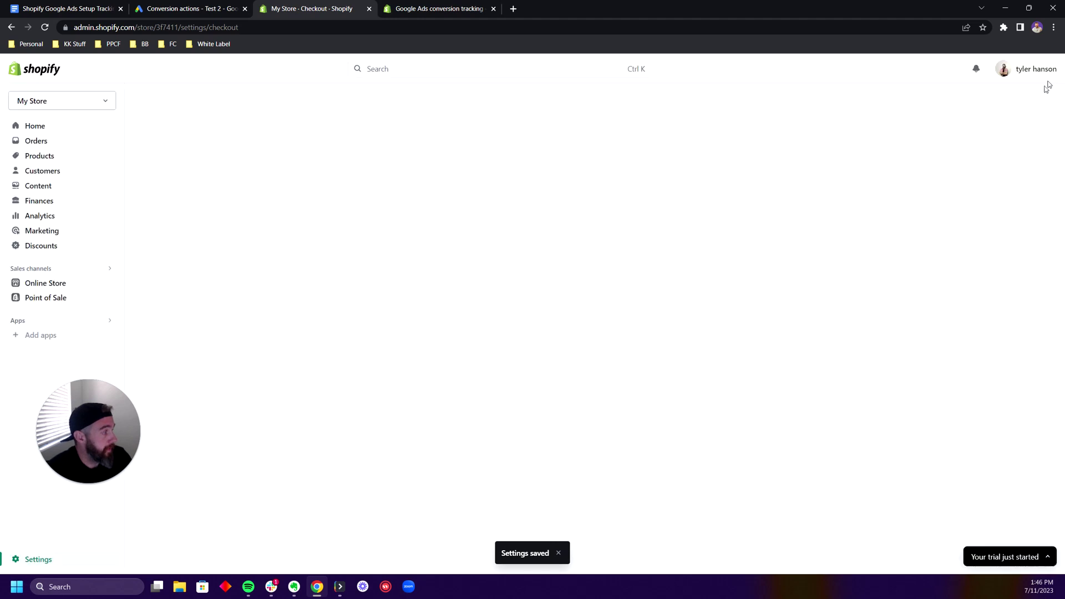
pyautogui.click(69, 286)
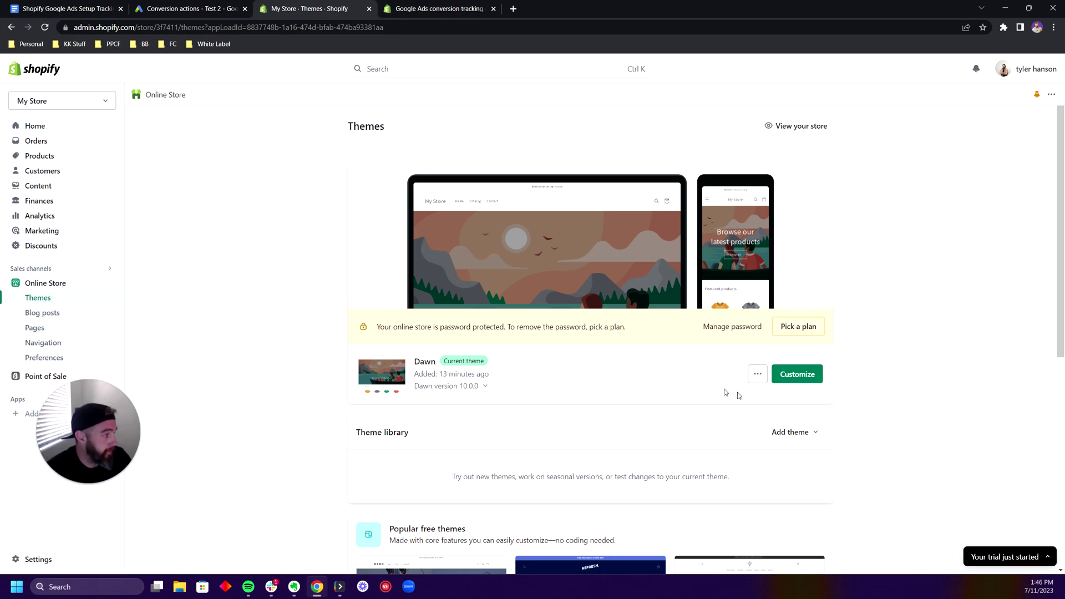
pyautogui.click(757, 378)
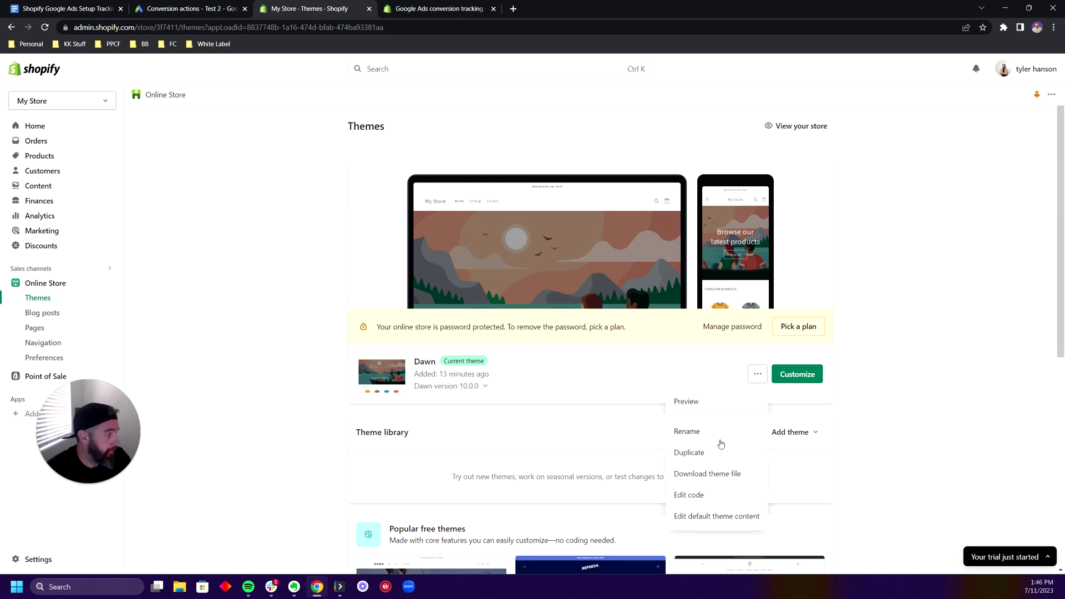
pyautogui.click(696, 495)
# Search the theme files for "header" and open header.liquid
pyautogui.click(83, 99)
pyautogui.write('header')
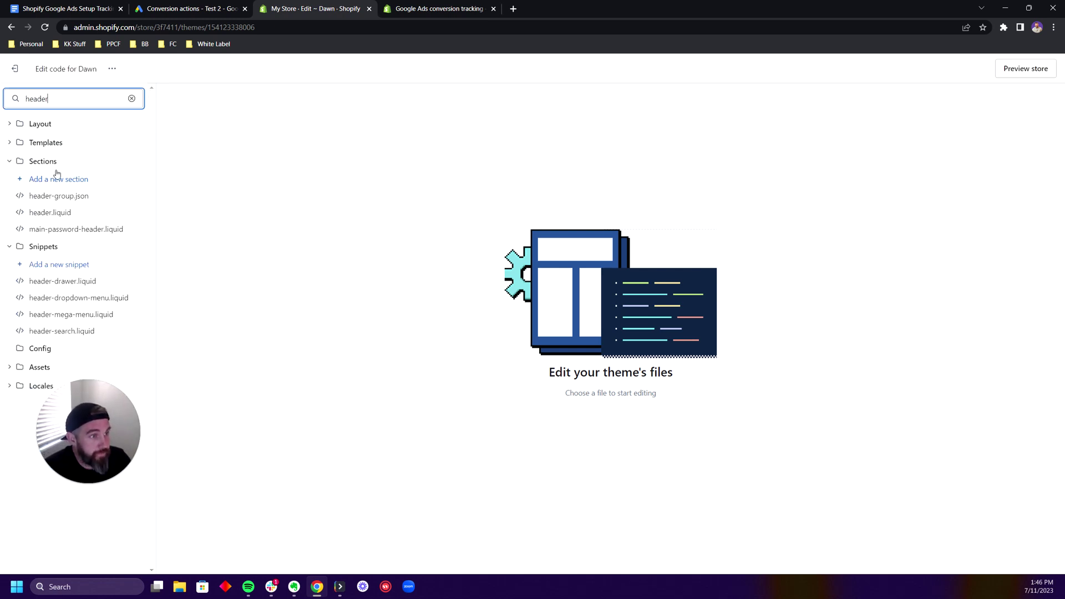
pyautogui.click(55, 215)
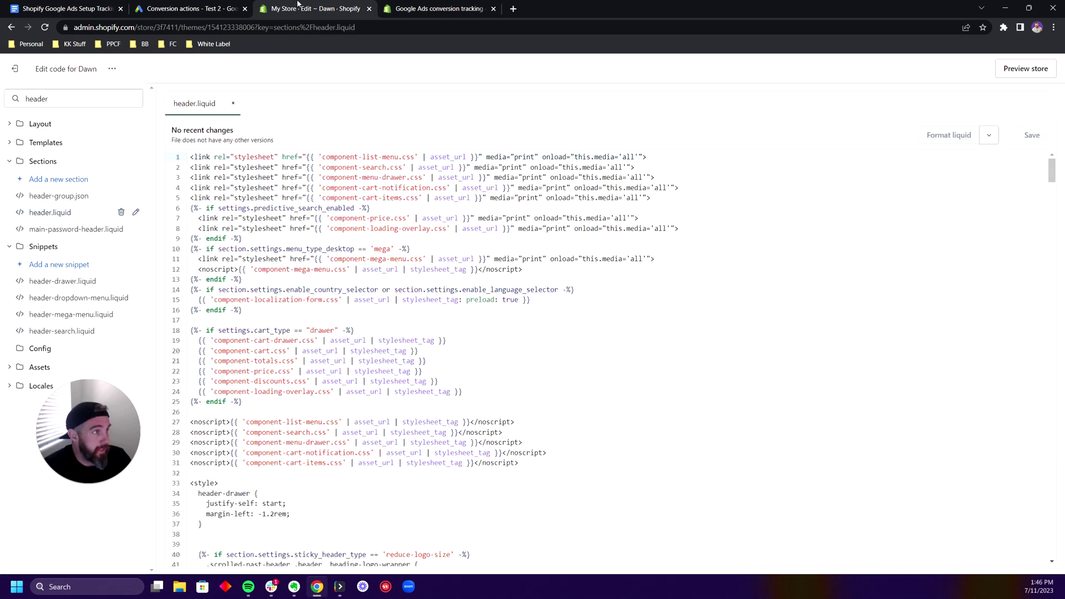
# Copy the standalone Google tag code below instruction 7 in the setup document
pyautogui.click(433, 9)
pyautogui.click(42, 7)
pyautogui.scroll(-4, 514, 333)
pyautogui.moveTo(423, 500); pyautogui.dragTo(392, 424)
pyautogui.scroll(4, 513, 333)
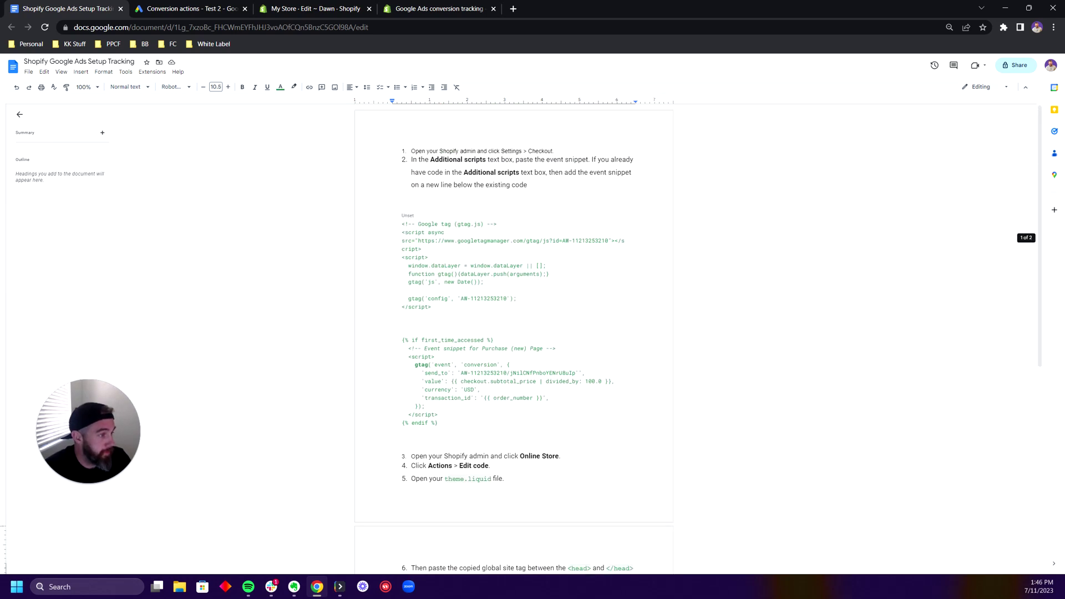
pyautogui.moveTo(415, 340); pyautogui.dragTo(438, 423)
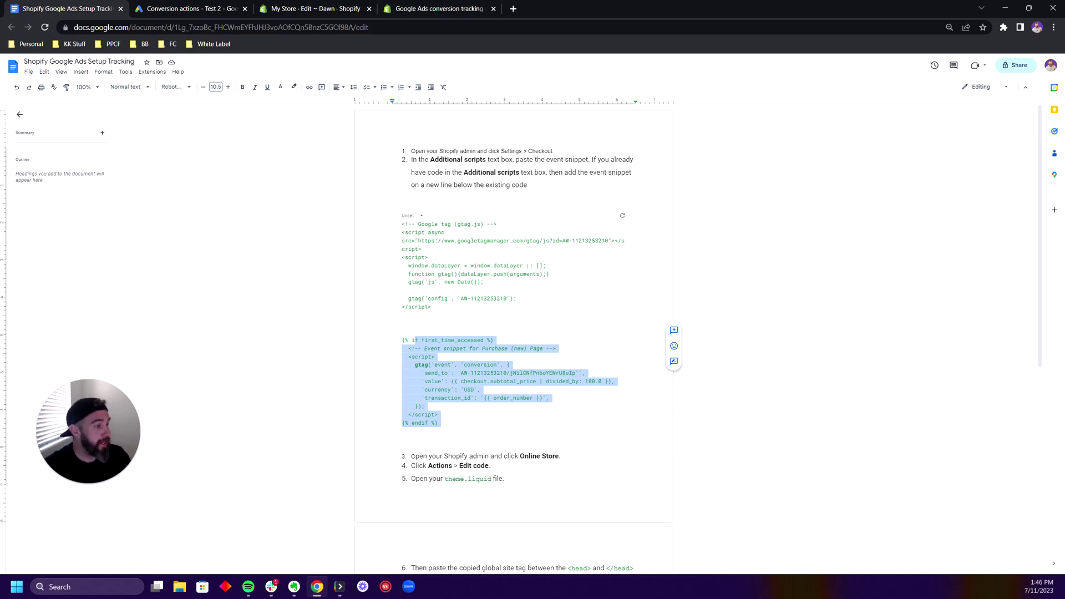
pyautogui.scroll(-4, 514, 332)
pyautogui.moveTo(422, 500); pyautogui.dragTo(393, 425)
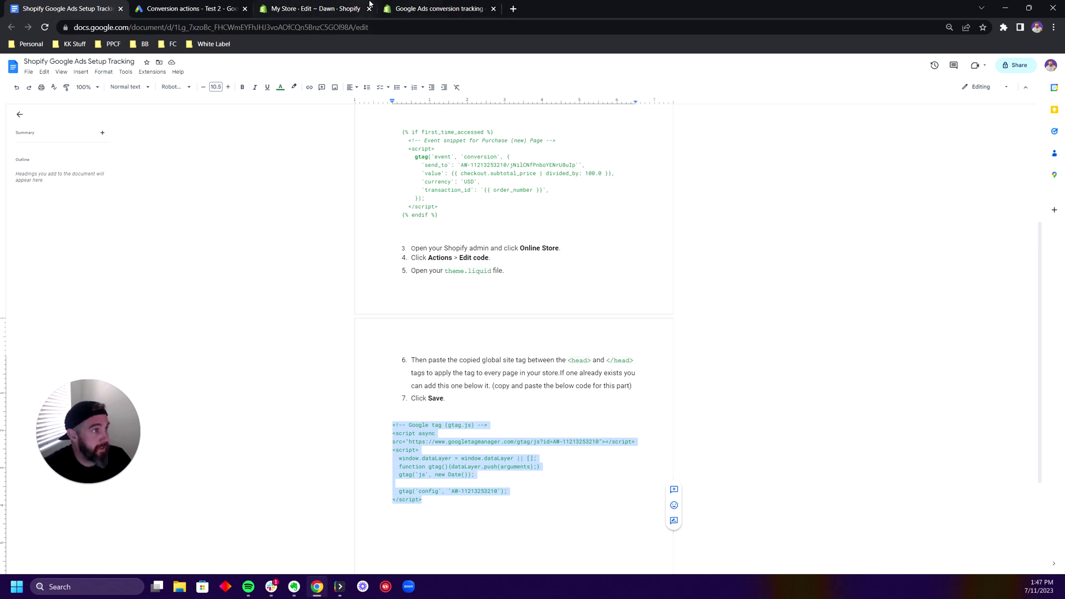
# Return to the Shopify theme editor and examine header.liquid for the head tags
pyautogui.click(315, 5)
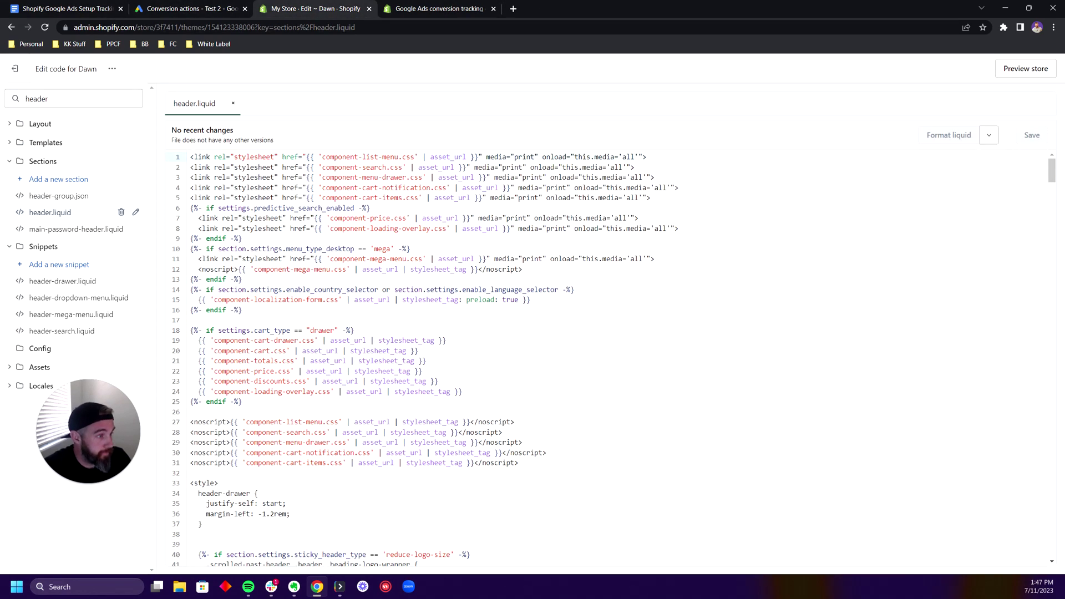
pyautogui.scroll(-1, 610, 357)
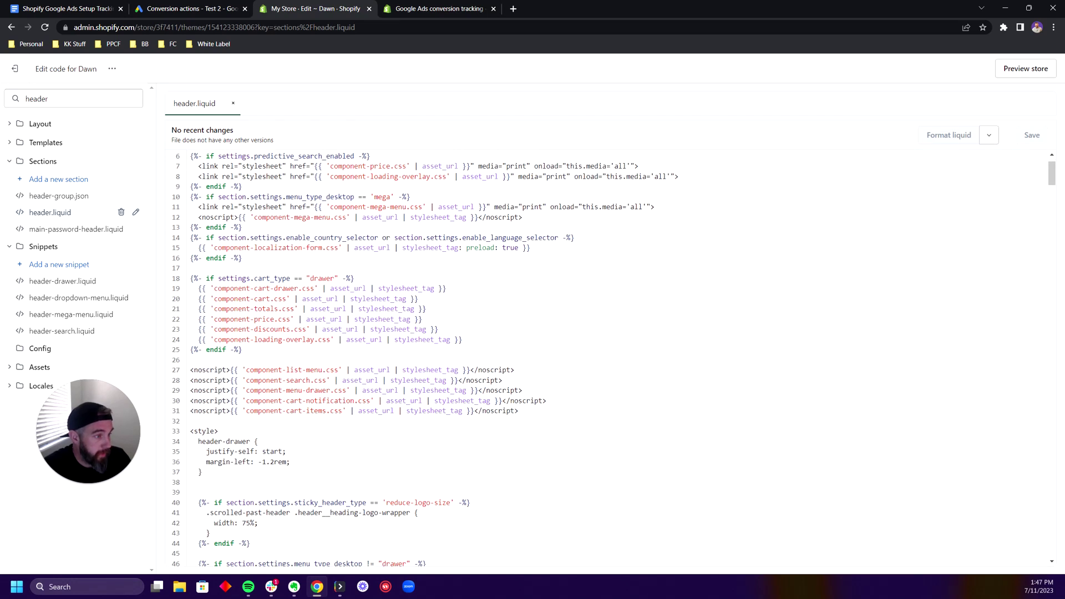
pyautogui.scroll(-2, 610, 358)
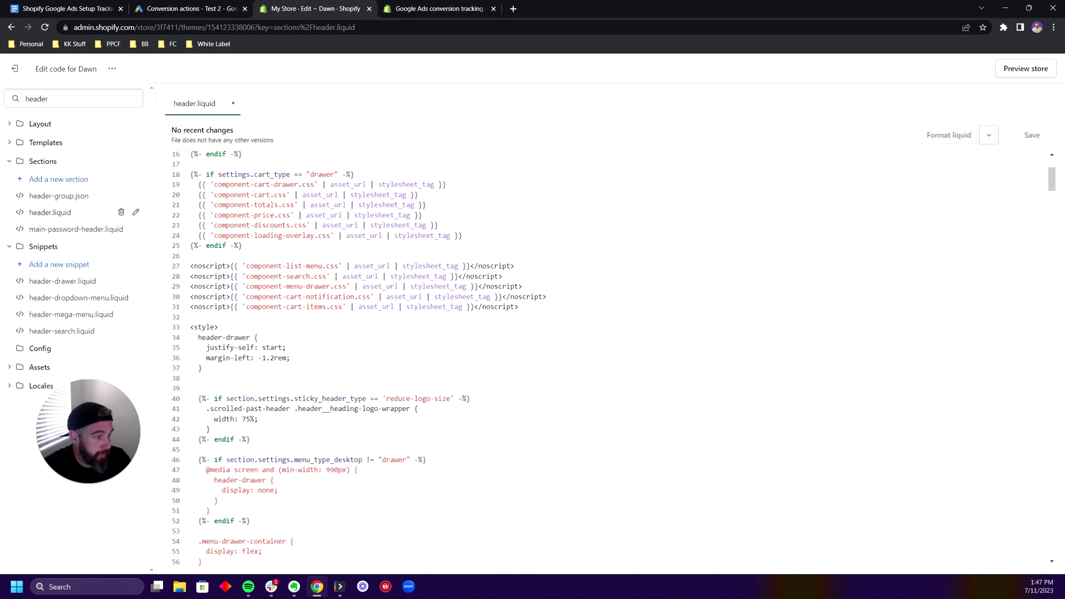
pyautogui.scroll(3, 611, 358)
pyautogui.scroll(-15, 611, 358)
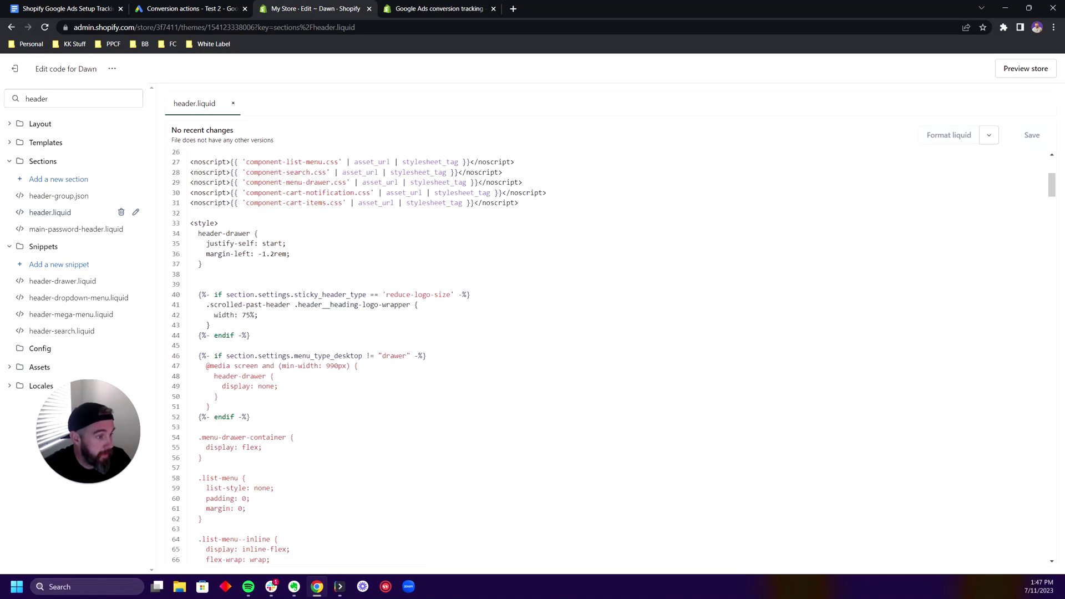
pyautogui.scroll(-6, 610, 358)
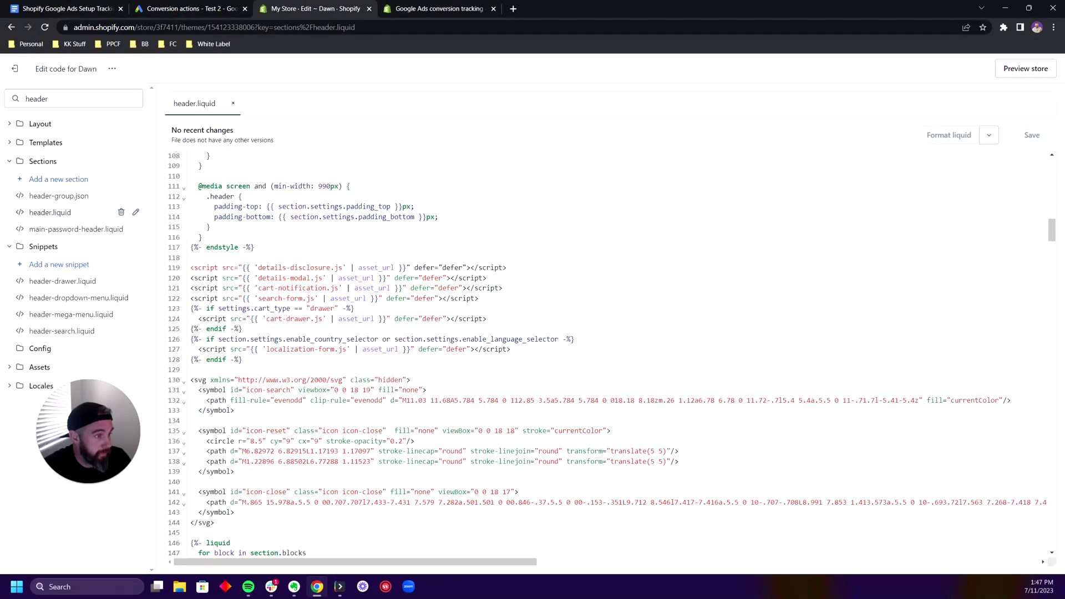
pyautogui.scroll(-17, 610, 358)
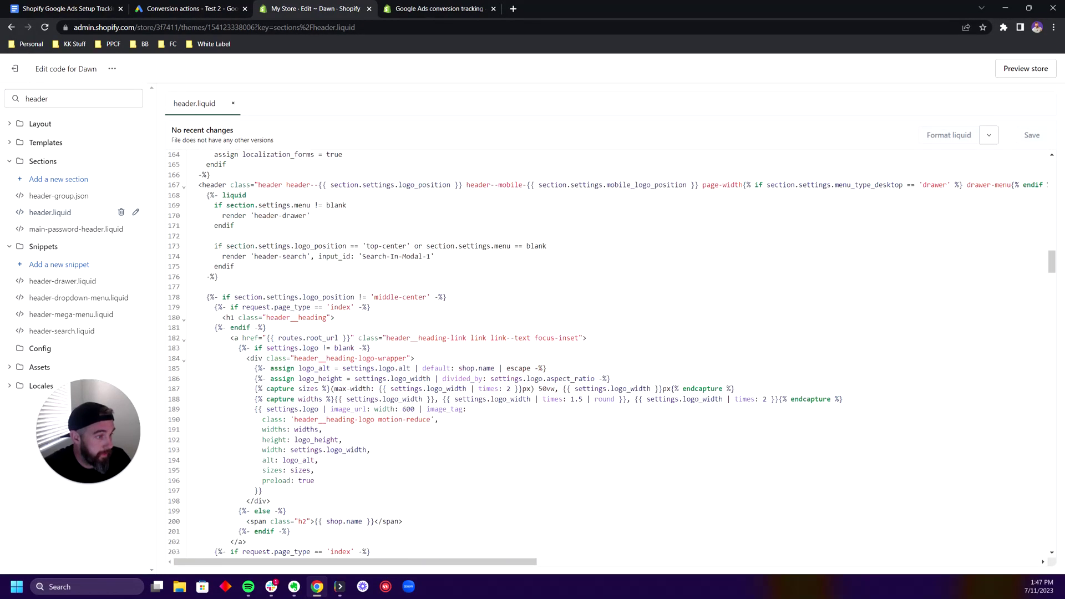
pyautogui.scroll(20, 611, 357)
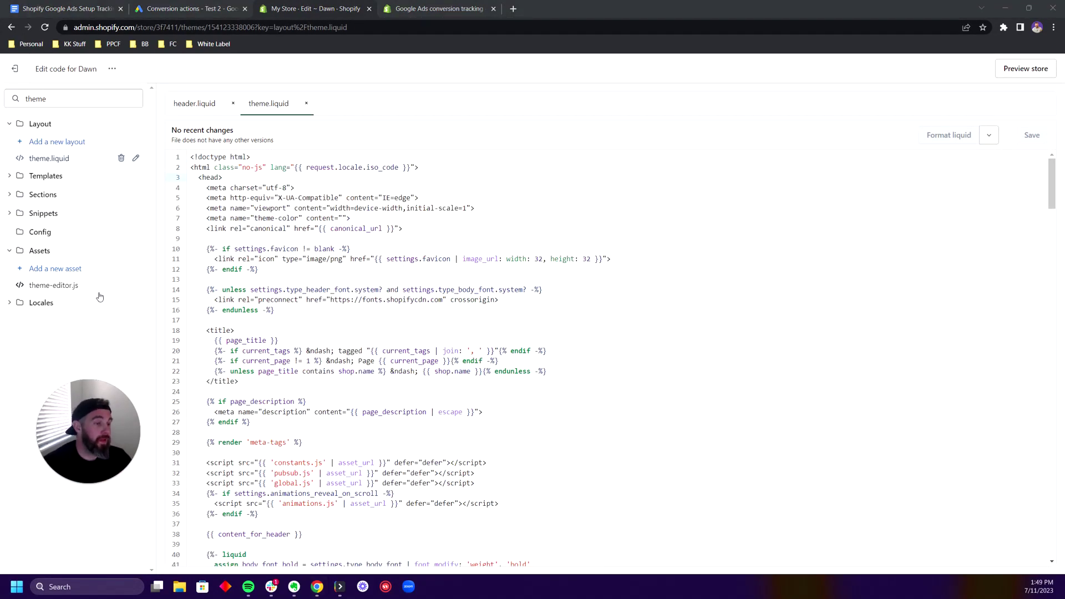
# Search the theme files for "theme" and open theme.liquid in the Layout folder
pyautogui.doubleClick(75, 98)
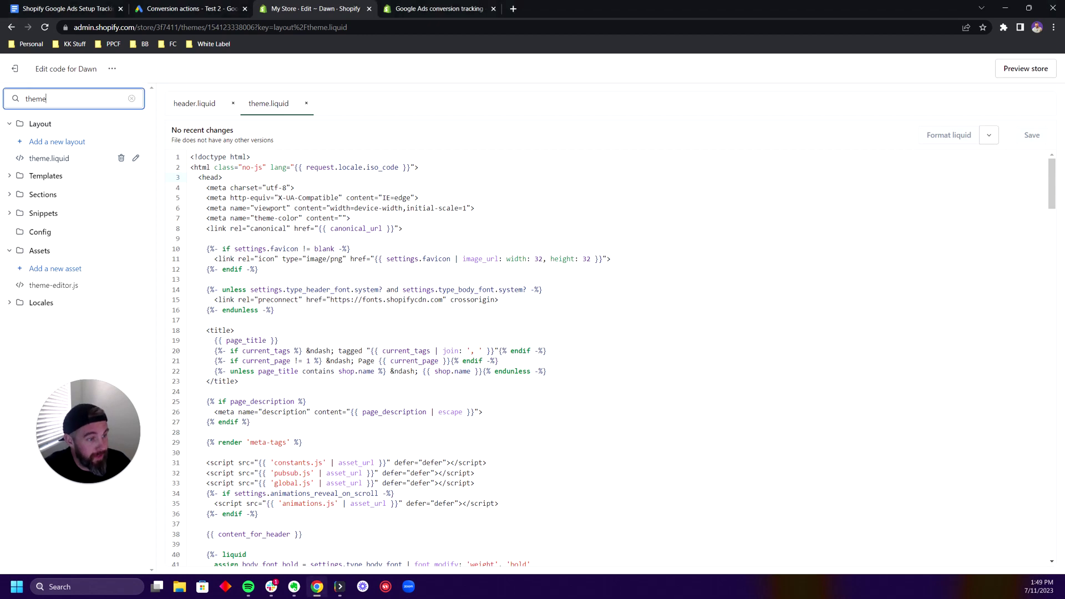
pyautogui.write('header')
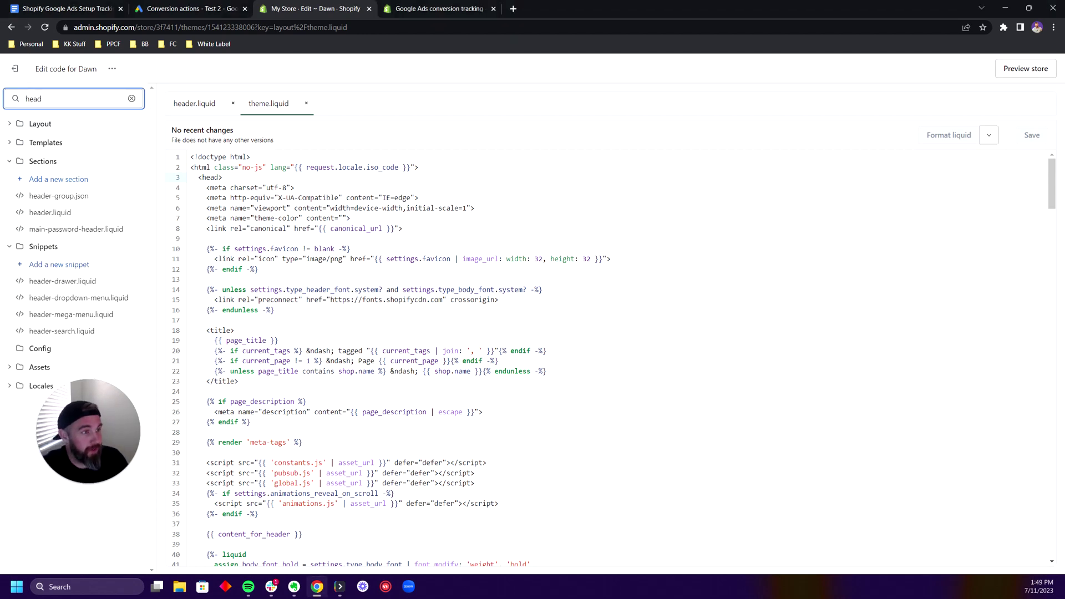
pyautogui.press('BackSpace')
pyautogui.press('BackSpace')
pyautogui.press('BackSpace')
pyautogui.press('BackSpace')
pyautogui.write('theme')
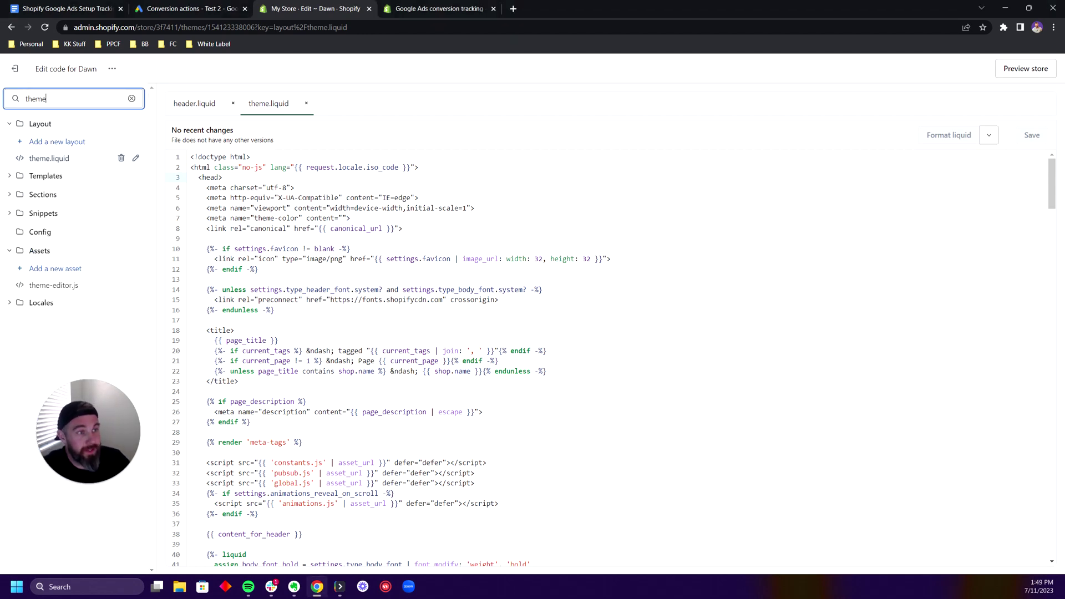
pyautogui.click(77, 159)
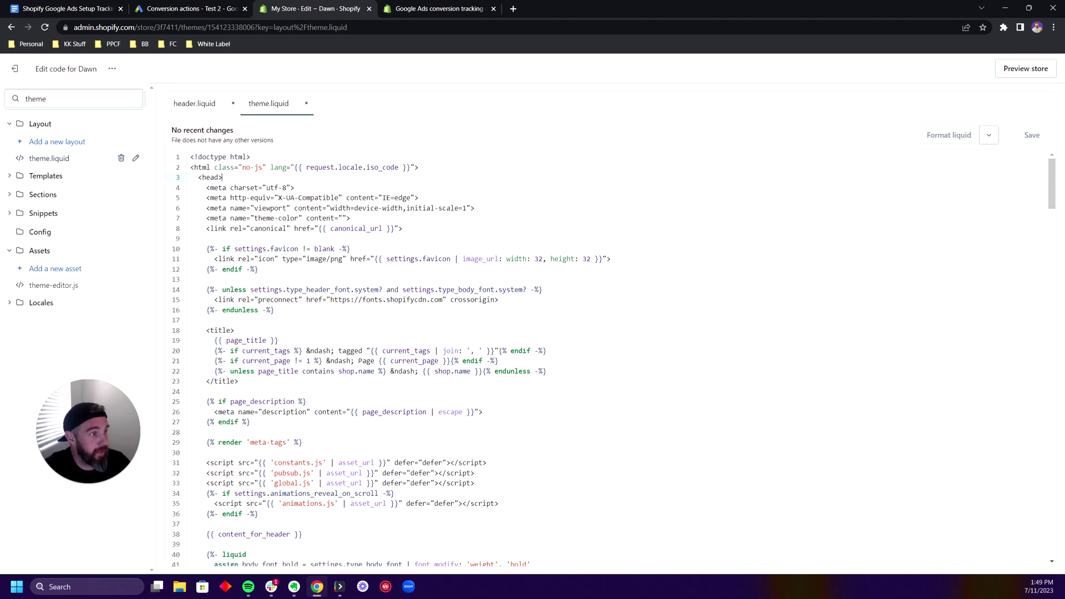
# Paste the Google tag code on a new line directly below the opening <head> tag in theme.liquid, and save the file
pyautogui.press('Return')
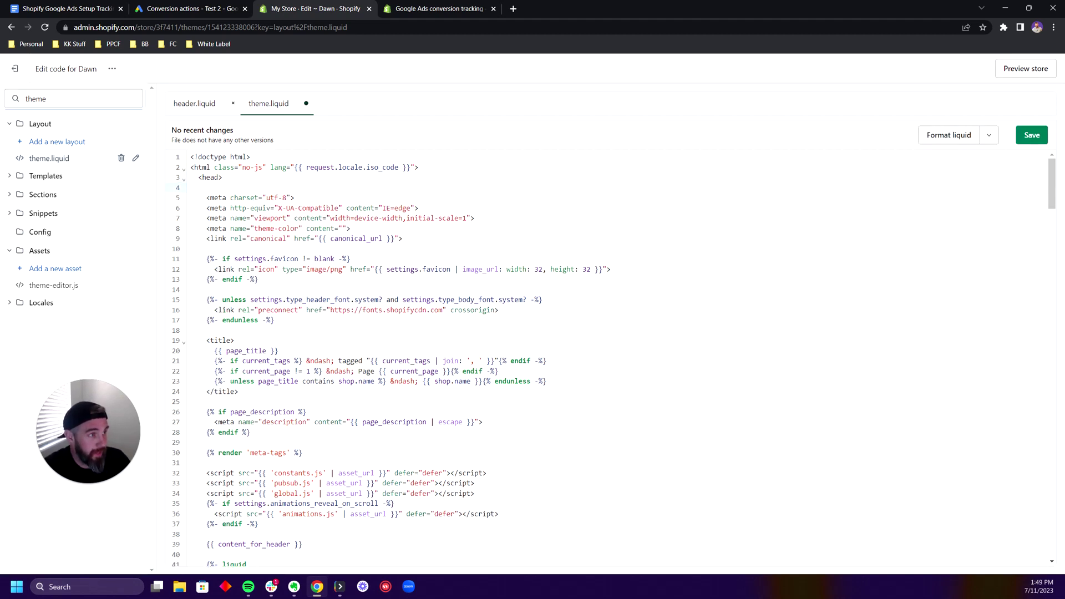
pyautogui.hotkey('ctrl', 'v')
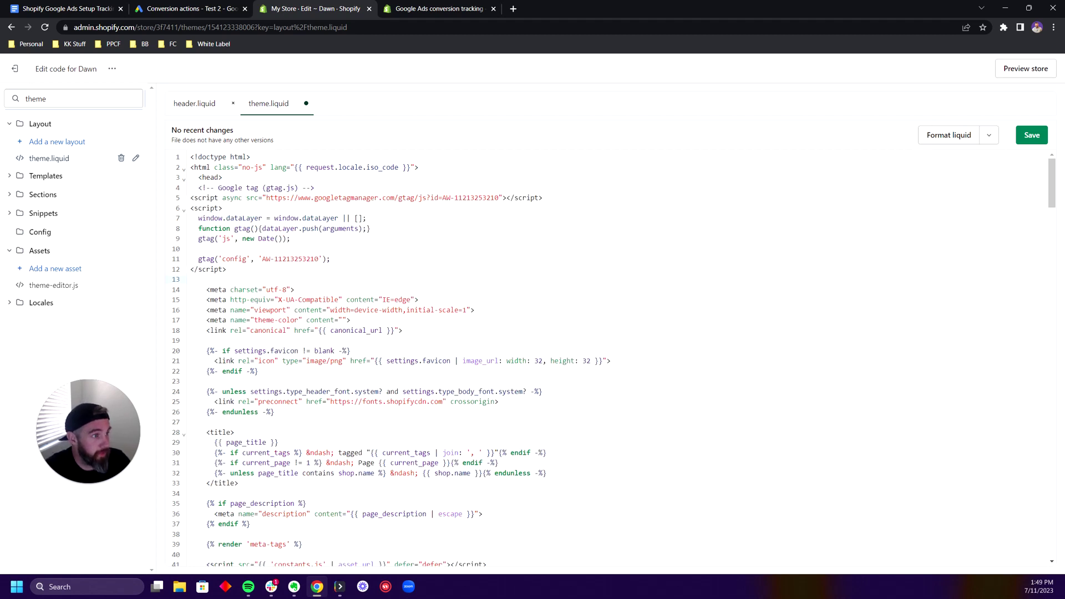
pyautogui.hotkey('shift', 'Right')
pyautogui.hotkey('shift', 'Right')
pyautogui.hotkey('shift', 'Right')
pyautogui.hotkey('shift', 'Right')
pyautogui.hotkey('shift', 'Right')
pyautogui.hotkey('shift', 'Right')
pyautogui.hotkey('shift', 'Right')
pyautogui.hotkey('shift', 'Right')
pyautogui.hotkey('shift', 'Right')
pyautogui.hotkey('shift', 'Right')
pyautogui.hotkey('shift', 'Right')
pyautogui.hotkey('shift', 'Right')
pyautogui.hotkey('shift', 'Right')
pyautogui.hotkey('shift', 'Right')
pyautogui.hotkey('shift', 'Right')
pyautogui.hotkey('shift', 'Right')
pyautogui.hotkey('shift', 'Right')
pyautogui.hotkey('shift', 'Right')
pyautogui.hotkey('shift', 'Right')
pyautogui.hotkey('shift', 'Right')
pyautogui.hotkey('shift', 'Down')
pyautogui.hotkey('shift', 'Down')
pyautogui.hotkey('shift', 'Down')
pyautogui.hotkey('shift', 'Down')
pyautogui.hotkey('shift', 'Down')
pyautogui.hotkey('shift', 'Down')
pyautogui.hotkey('shift', 'Down')
pyautogui.hotkey('shift', 'Down')
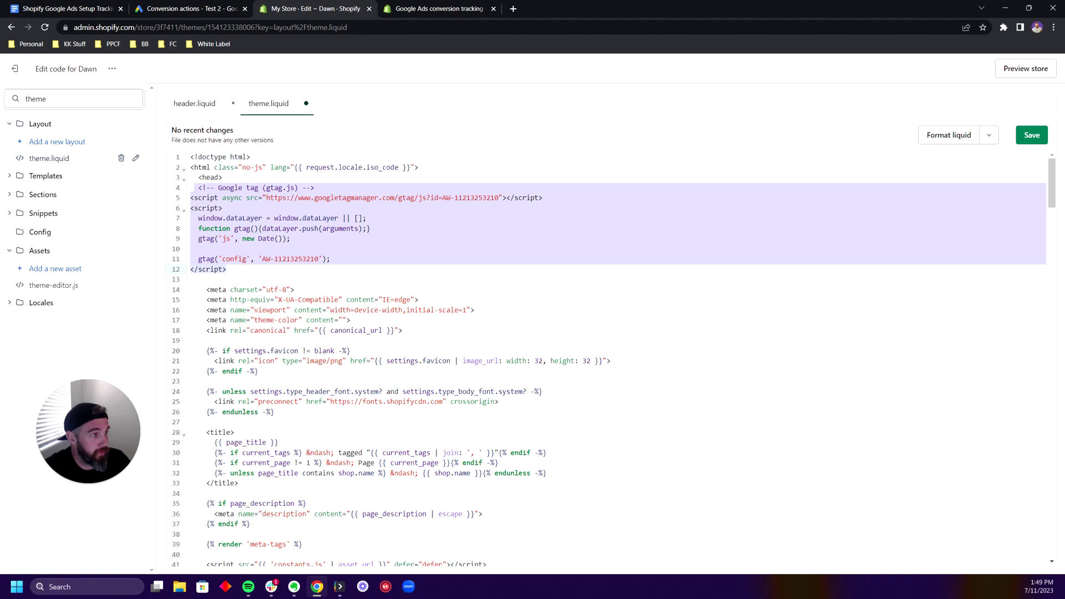
pyautogui.moveTo(227, 269); pyautogui.dragTo(186, 181)
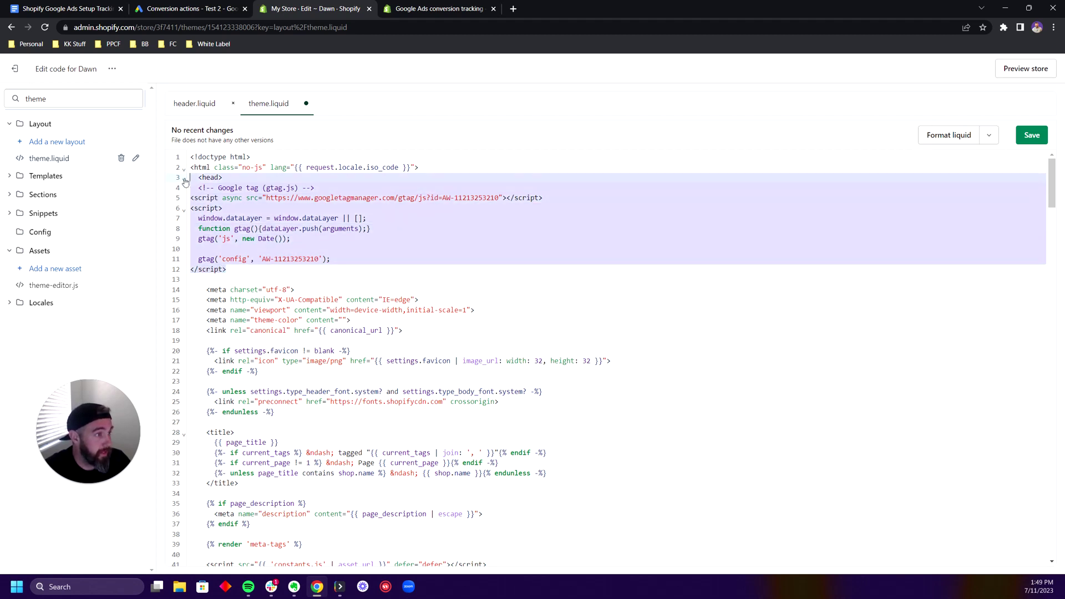
pyautogui.click(1033, 136)
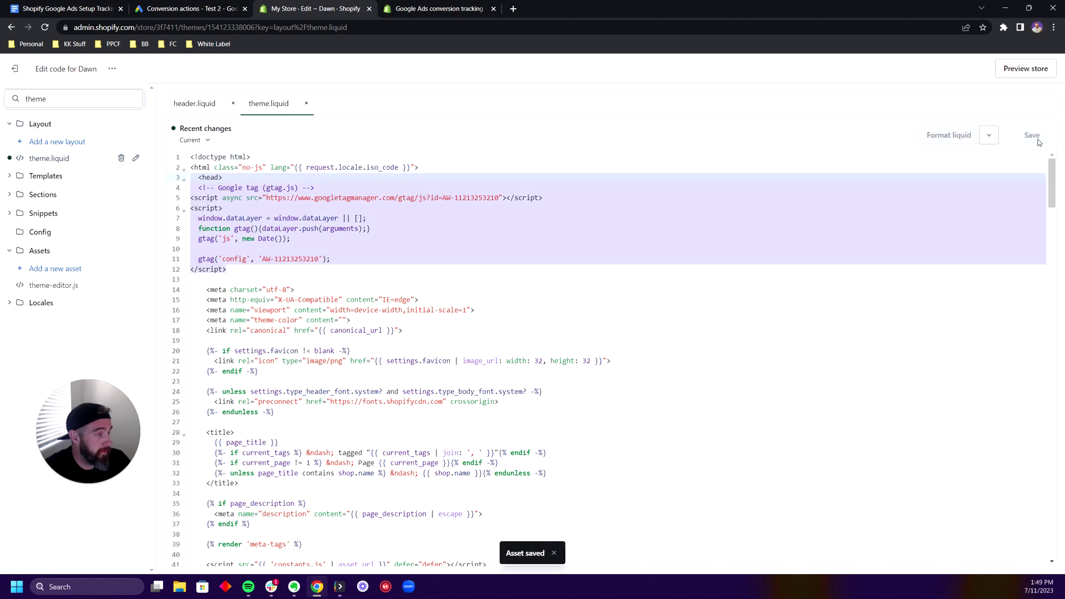
# Switch to the Google Ads conversions summary showing the Shopify Purchase action
pyautogui.click(164, 9)
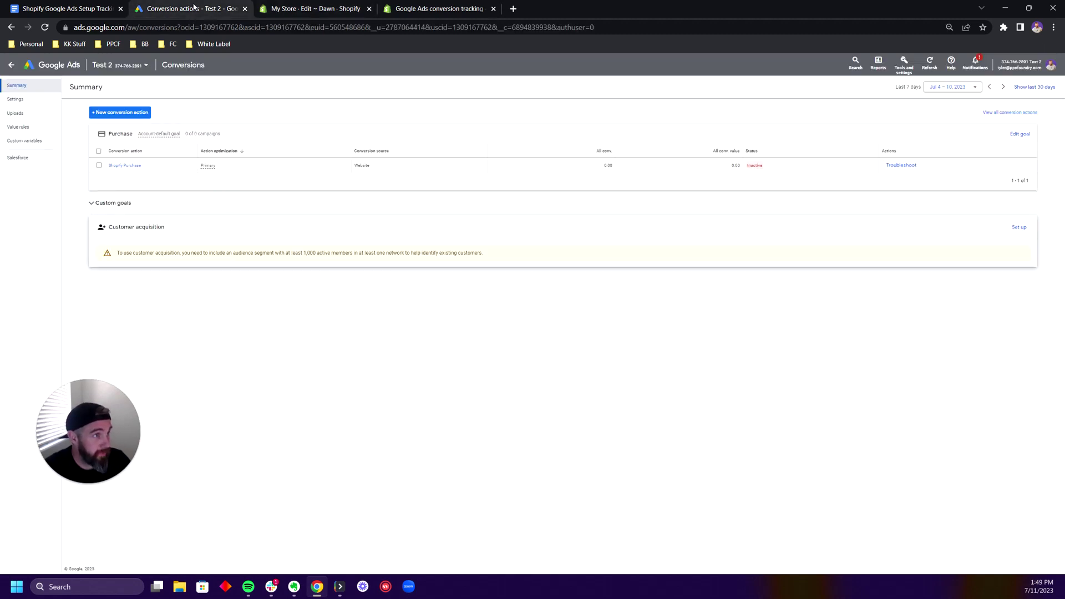